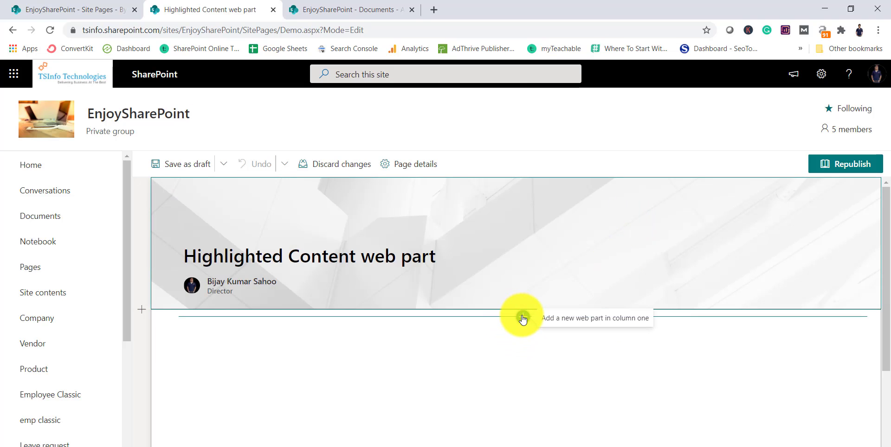
Step: Add a Highlighted content web part below the page title area and open its settings
{"action": "left_click", "coordinate": [522, 318]}
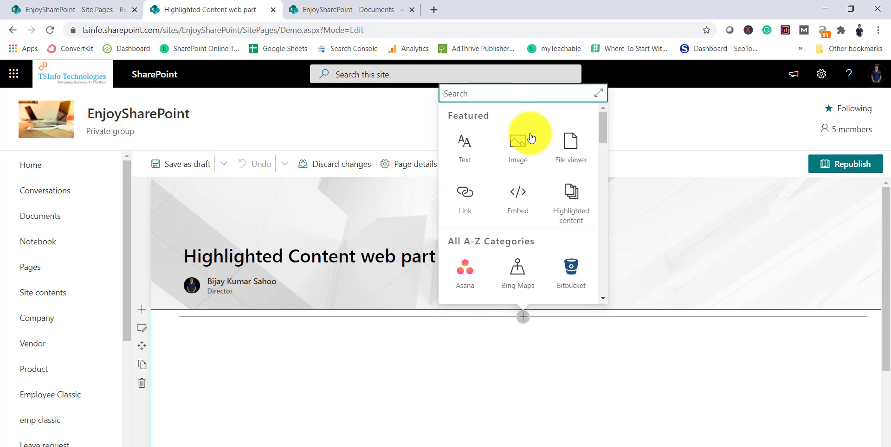
{"action": "left_click", "coordinate": [586, 208]}
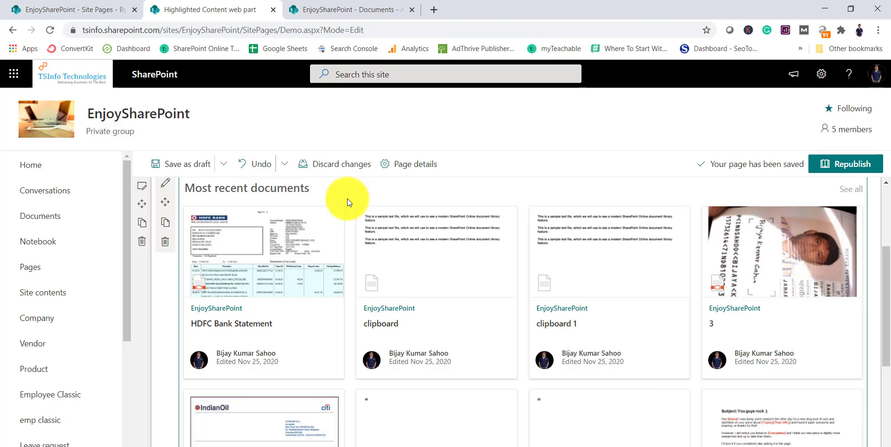
{"action": "left_click", "coordinate": [164, 185]}
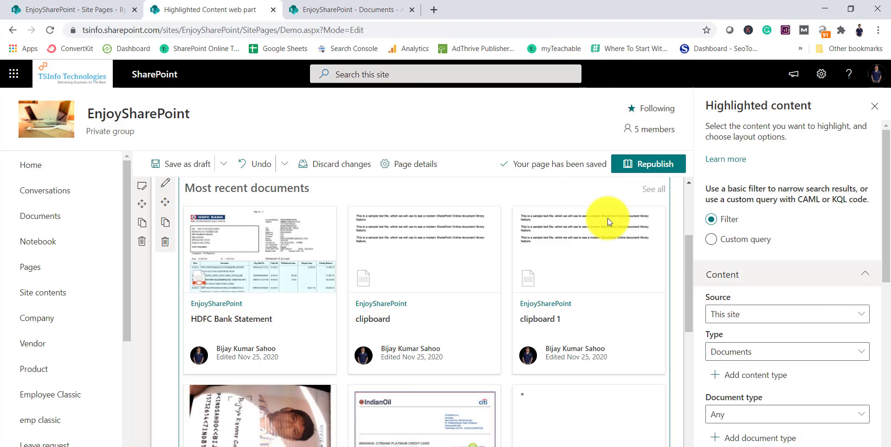
Step: Examine the choices defined for the TSInfo Department column in the Documents library, without changing the column
{"action": "left_click", "coordinate": [374, 11]}
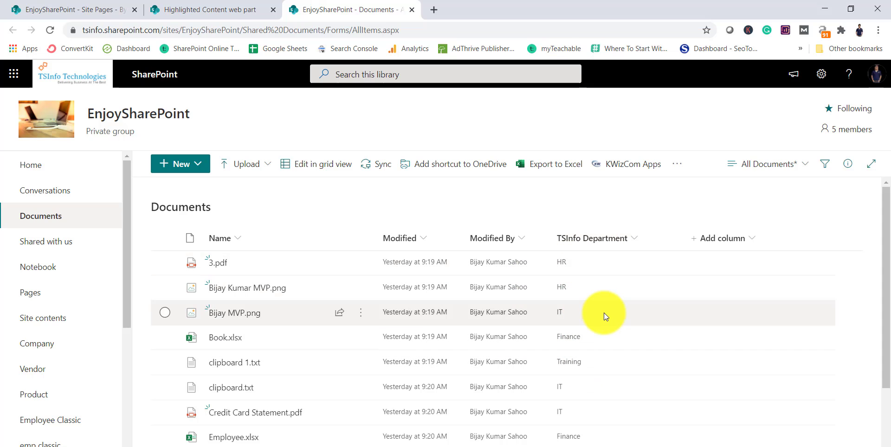
{"action": "left_click", "coordinate": [636, 239]}
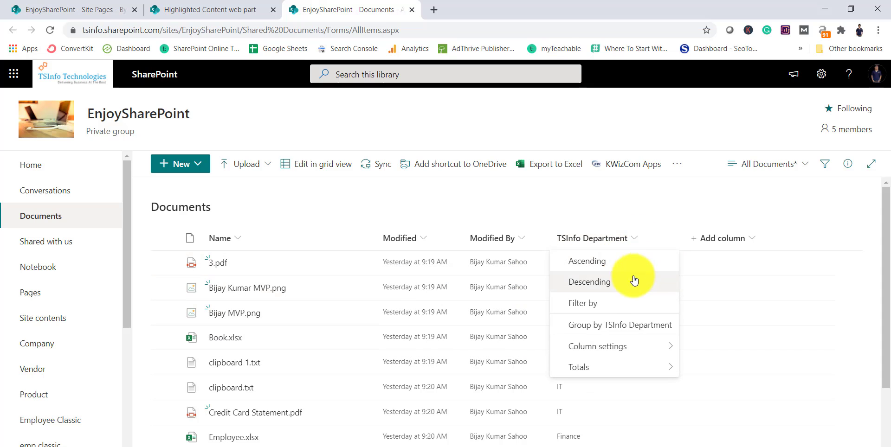
{"action": "mouse_move", "coordinate": [643, 347]}
{"action": "left_click", "coordinate": [704, 342]}
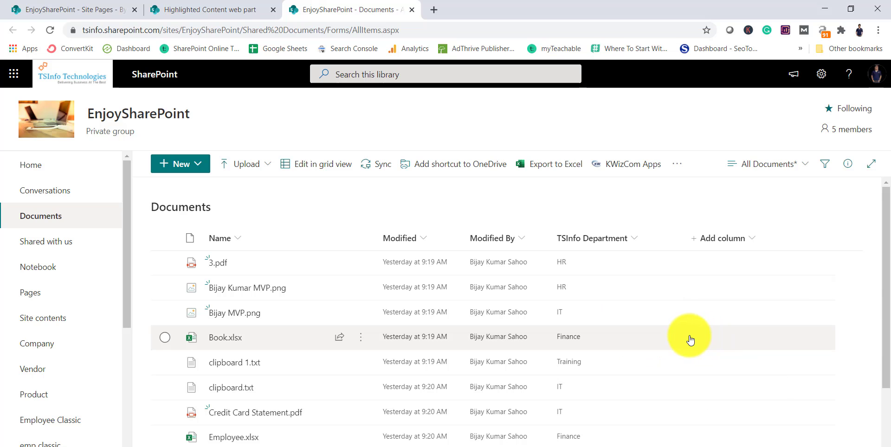
{"action": "scroll", "coordinate": [733, 283], "scroll_direction": "down", "scroll_amount": 1}
{"action": "scroll", "coordinate": [729, 291], "scroll_direction": "down", "scroll_amount": 1}
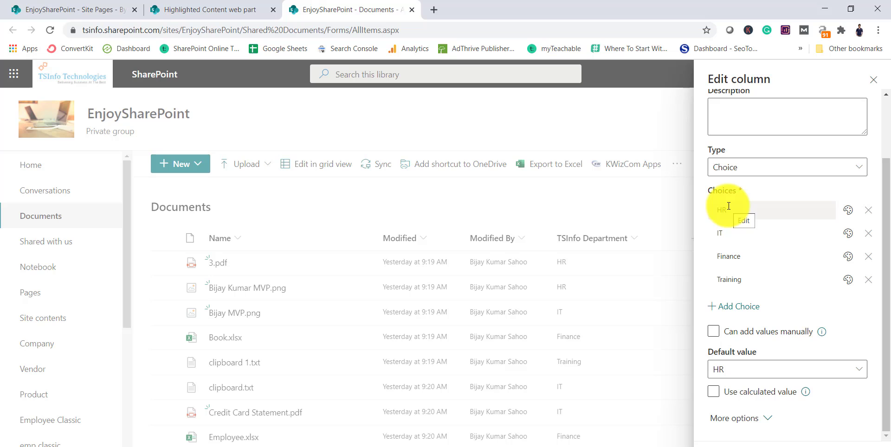
{"action": "left_click", "coordinate": [873, 80]}
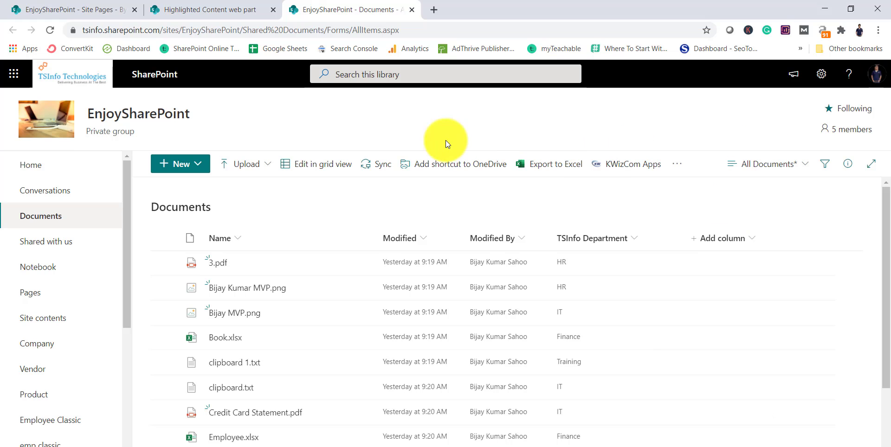
Step: Back on the Highlighted Content web part page, set the web part's filter type to Managed property
{"action": "left_click", "coordinate": [235, 16]}
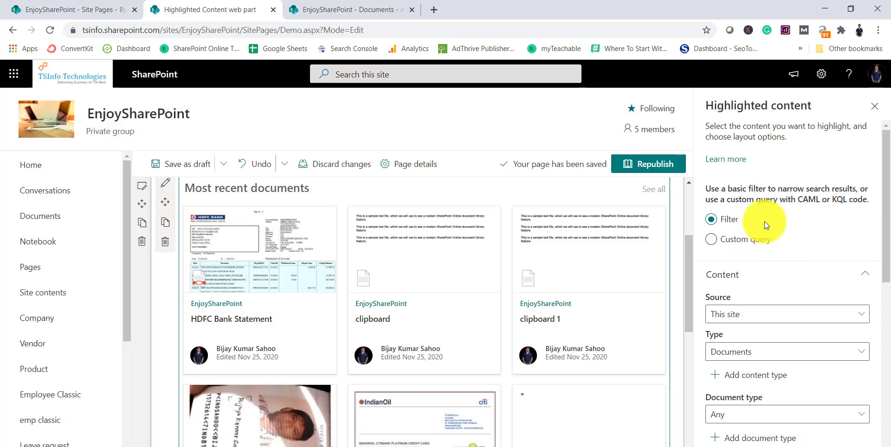
{"action": "scroll", "coordinate": [757, 308], "scroll_direction": "down", "scroll_amount": 3}
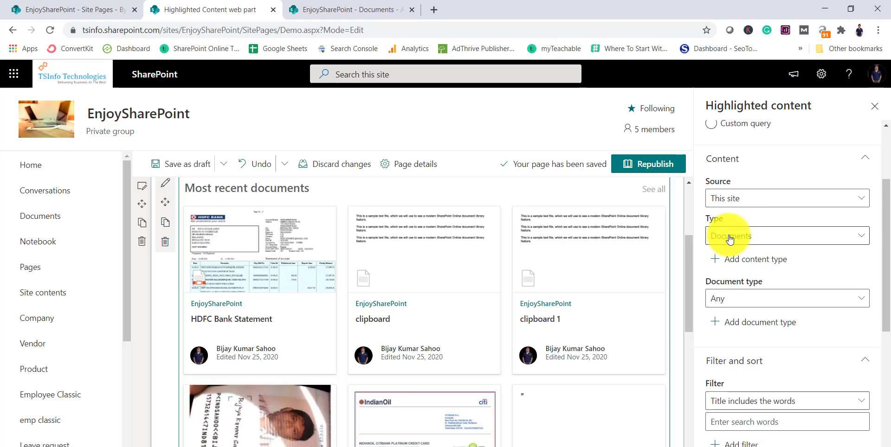
{"action": "scroll", "coordinate": [754, 278], "scroll_direction": "down", "scroll_amount": 3}
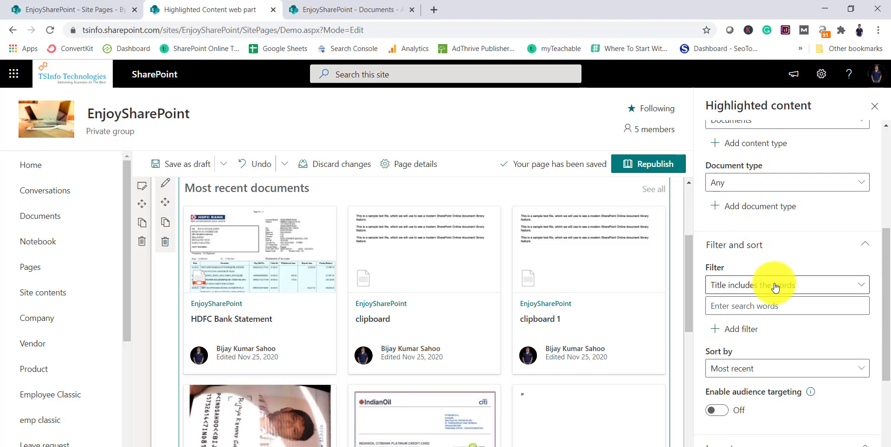
{"action": "scroll", "coordinate": [774, 285], "scroll_direction": "down", "scroll_amount": 1}
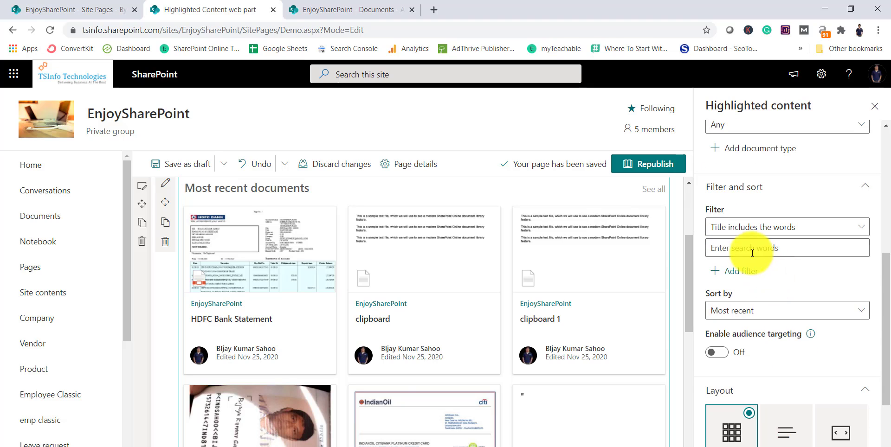
{"action": "left_click", "coordinate": [735, 231]}
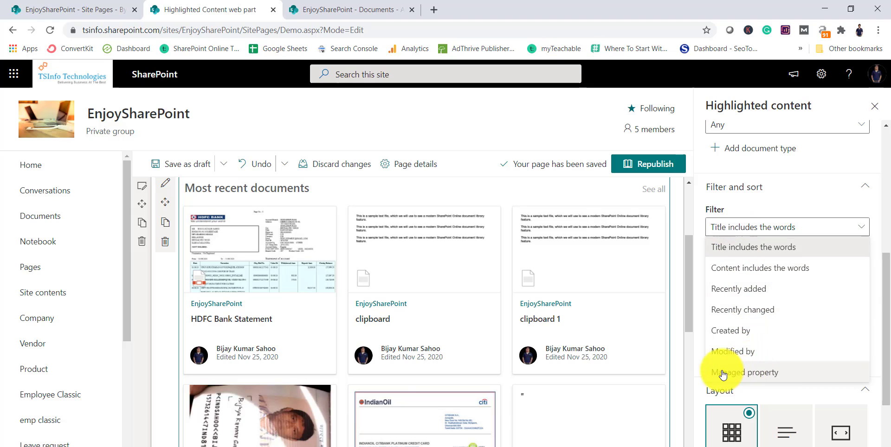
{"action": "left_click", "coordinate": [758, 372]}
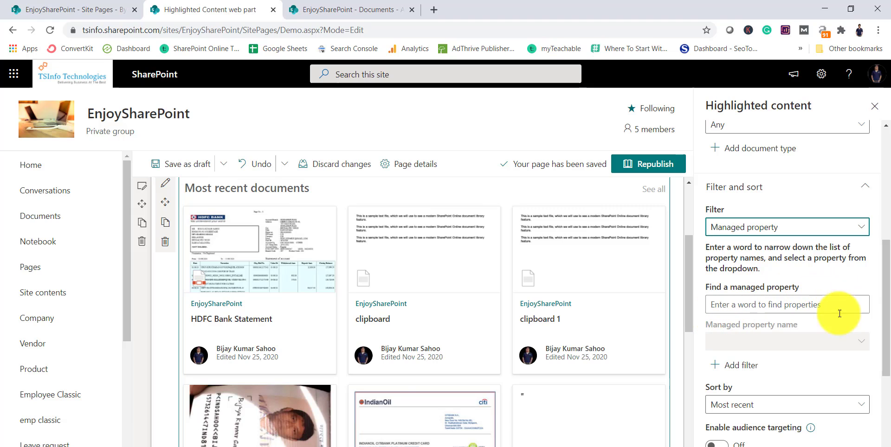
Step: Find managed properties matching "tsinfo" and select TSInfoDepartmentOWSCHCS as the filter property
{"action": "left_click", "coordinate": [721, 306]}
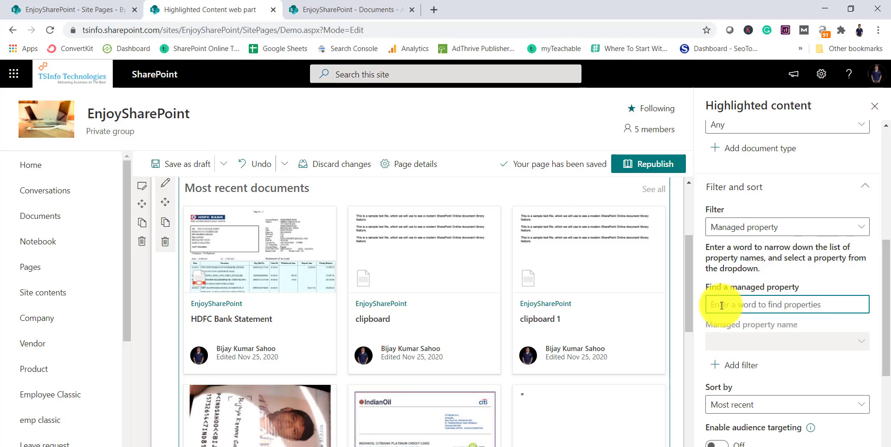
{"action": "type", "text": "tsin"}
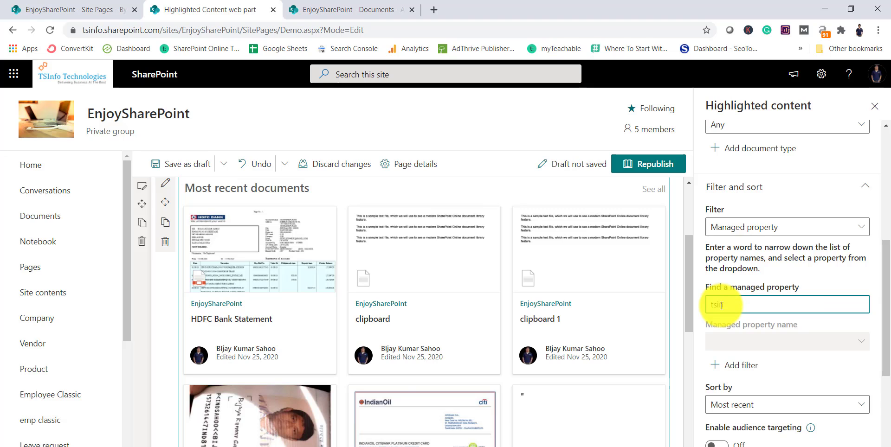
{"action": "type", "text": "fo"}
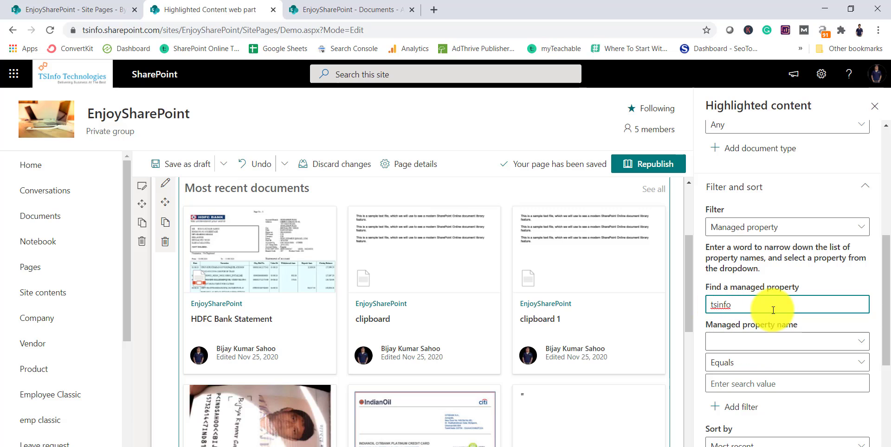
{"action": "left_click", "coordinate": [779, 342]}
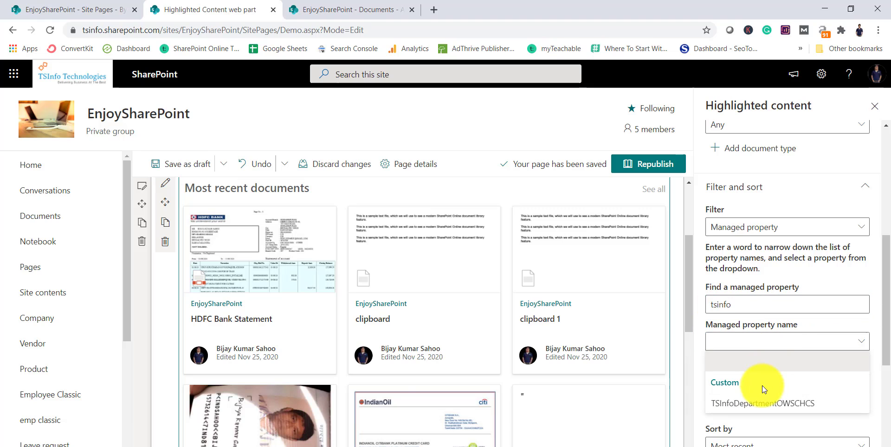
{"action": "left_click", "coordinate": [747, 408]}
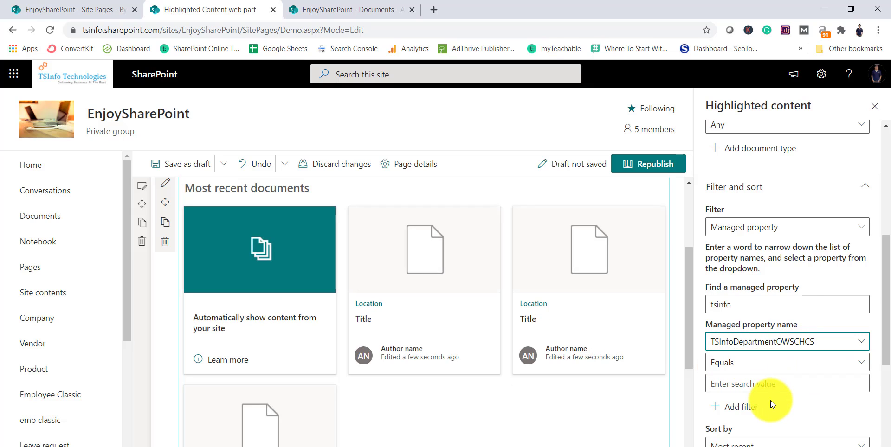
Step: Filter for TSInfoDepartmentOWSCHCS equal to HR and compare the results with the department values in the Documents library
{"action": "scroll", "coordinate": [770, 400], "scroll_direction": "down", "scroll_amount": 3}
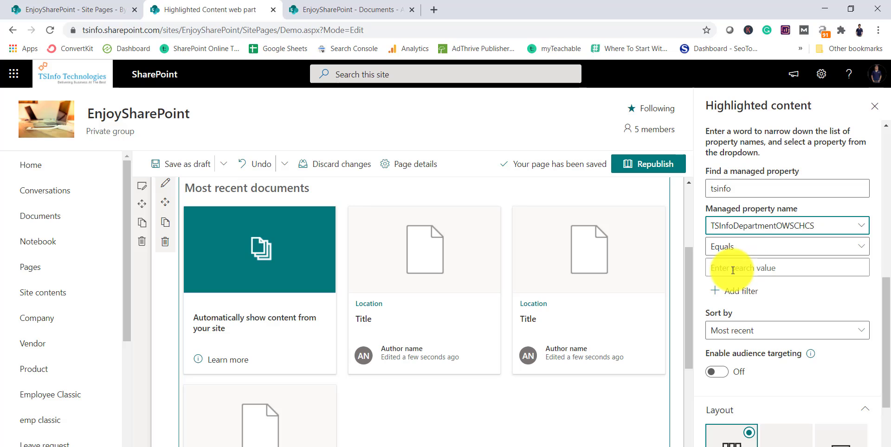
{"action": "left_click", "coordinate": [733, 270]}
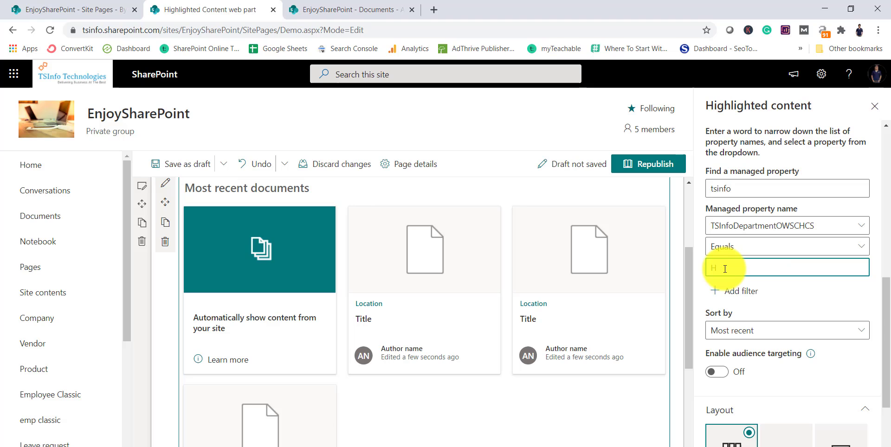
{"action": "type", "text": "HR"}
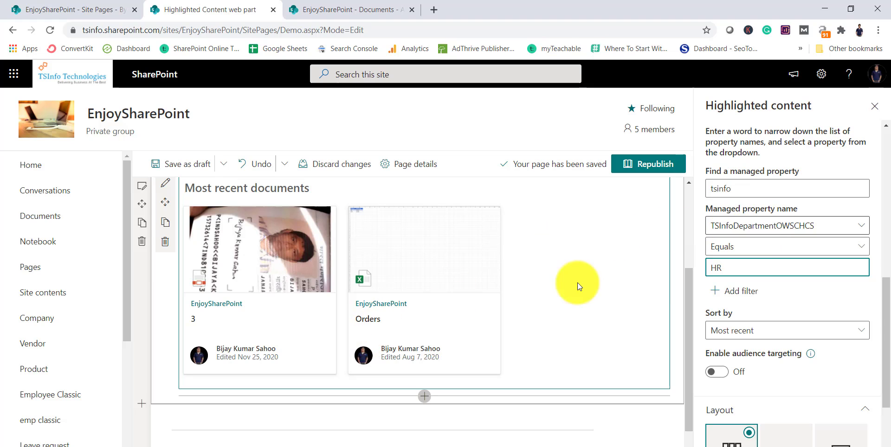
{"action": "left_click", "coordinate": [378, 13]}
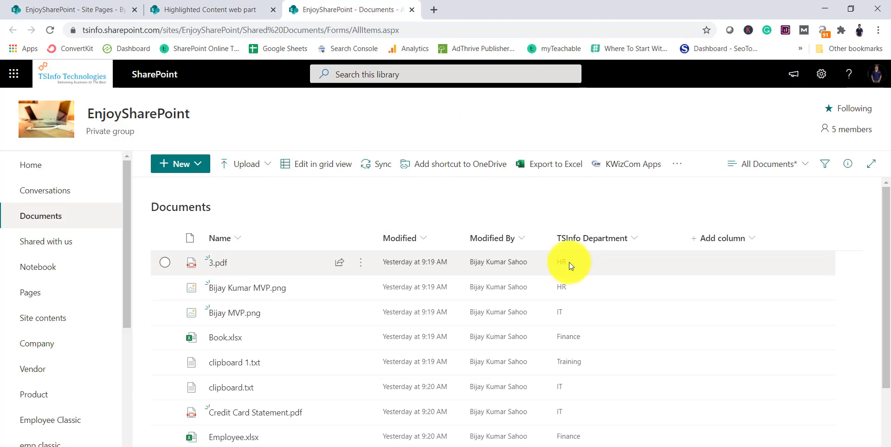
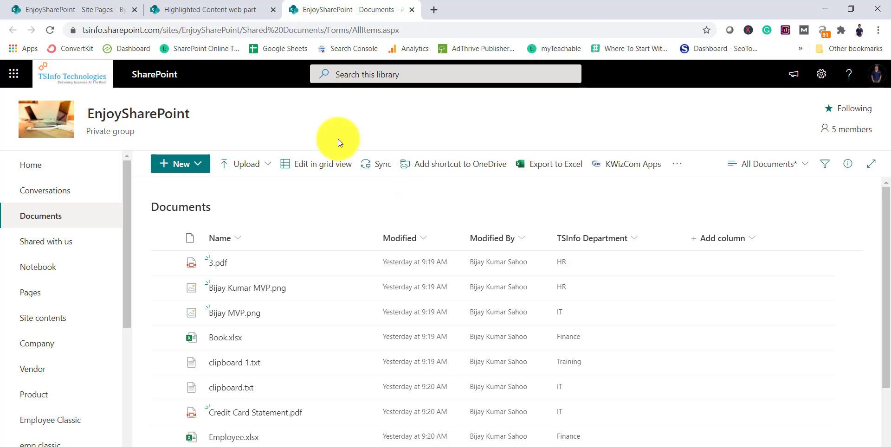
{"action": "left_click", "coordinate": [207, 13]}
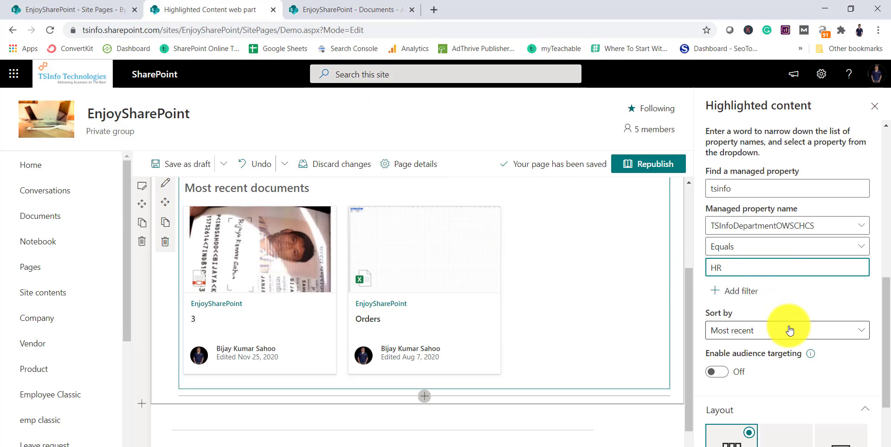
Step: Change the managed property filter value to IT, then close the web part settings and republish the page
{"action": "scroll", "coordinate": [765, 278], "scroll_direction": "down", "scroll_amount": 2}
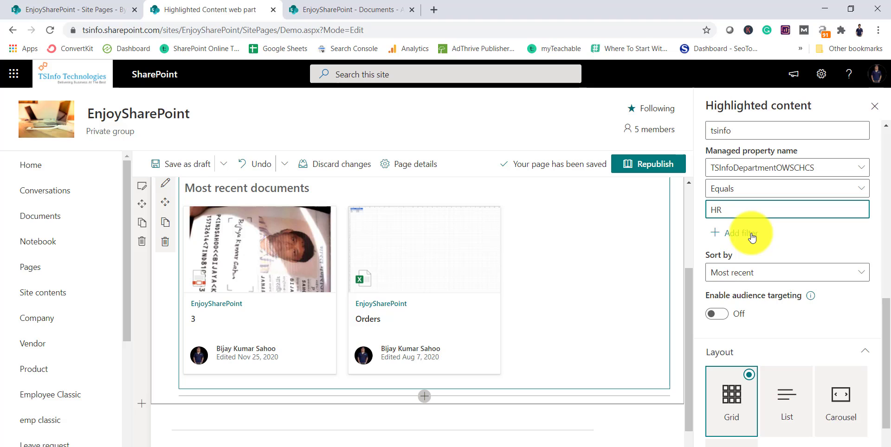
{"action": "left_click_drag", "start_coordinate": [727, 211], "coordinate": [709, 210]}
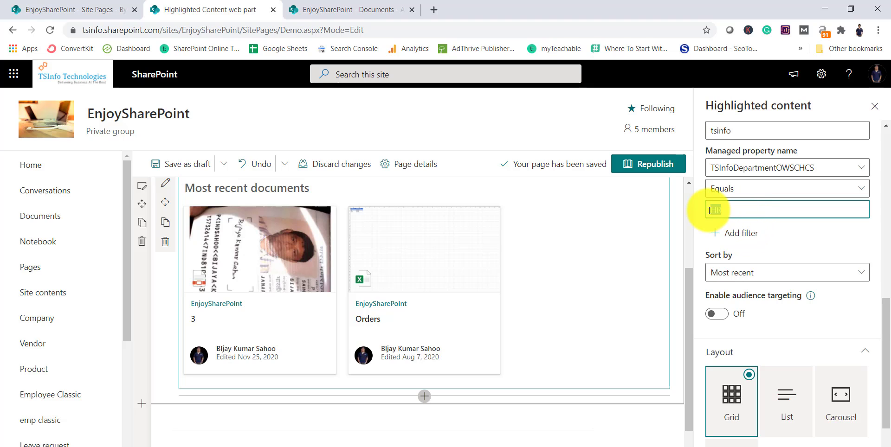
{"action": "type", "text": "IT"}
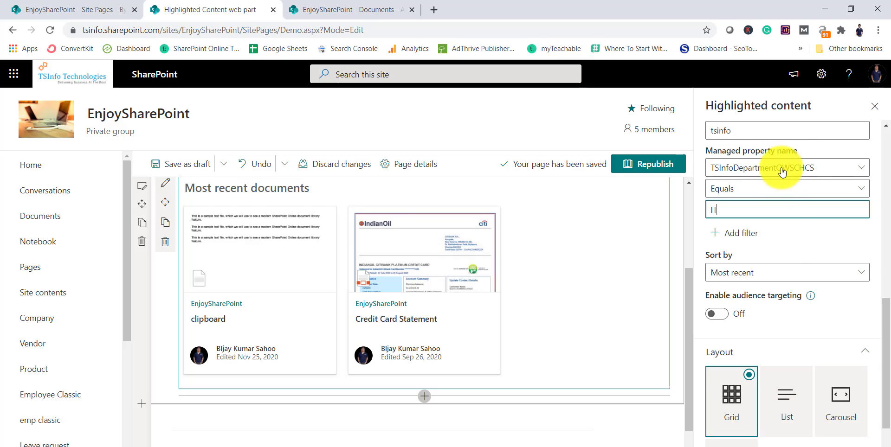
{"action": "left_click", "coordinate": [851, 107]}
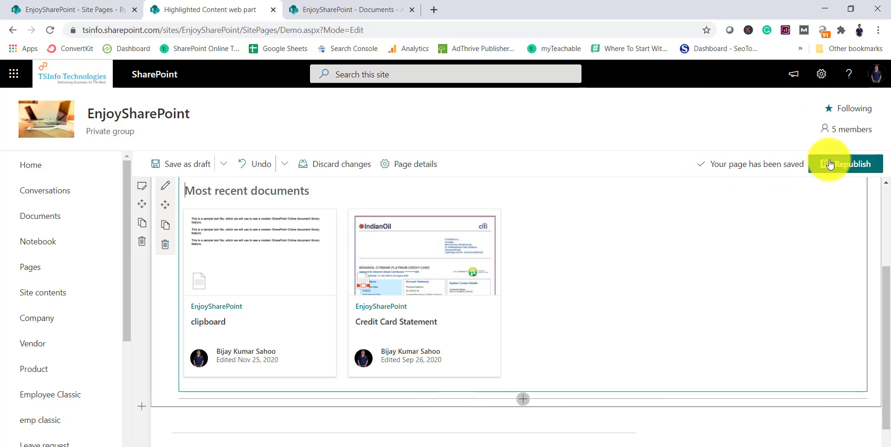
{"action": "left_click", "coordinate": [831, 164]}
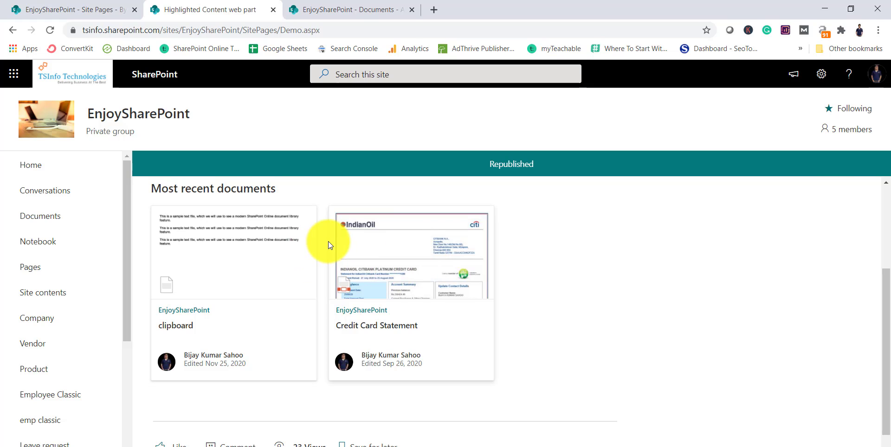
Step: Reopen the page's Highlighted content web part for editing and add a second filter of type Managed property
{"action": "left_click", "coordinate": [866, 165]}
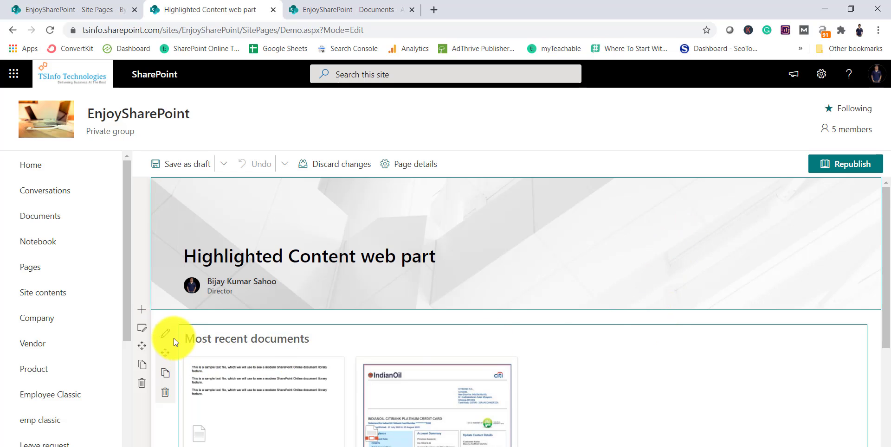
{"action": "left_click", "coordinate": [166, 337]}
{"action": "scroll", "coordinate": [710, 312], "scroll_direction": "down", "scroll_amount": 3}
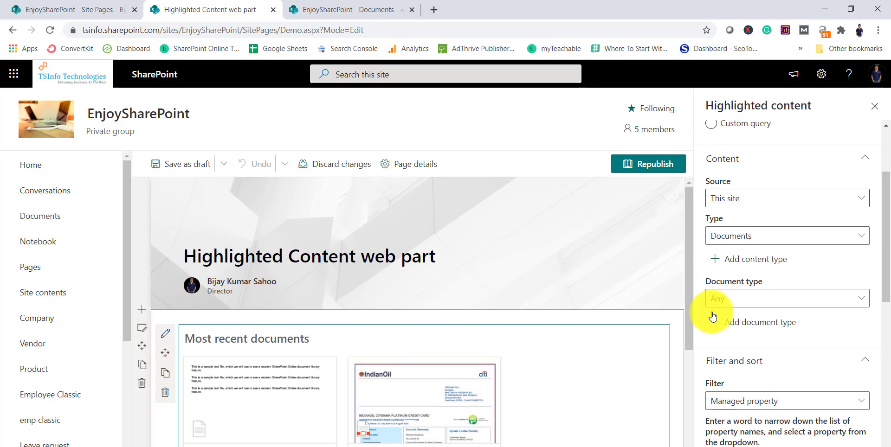
{"action": "scroll", "coordinate": [733, 320], "scroll_direction": "down", "scroll_amount": 6}
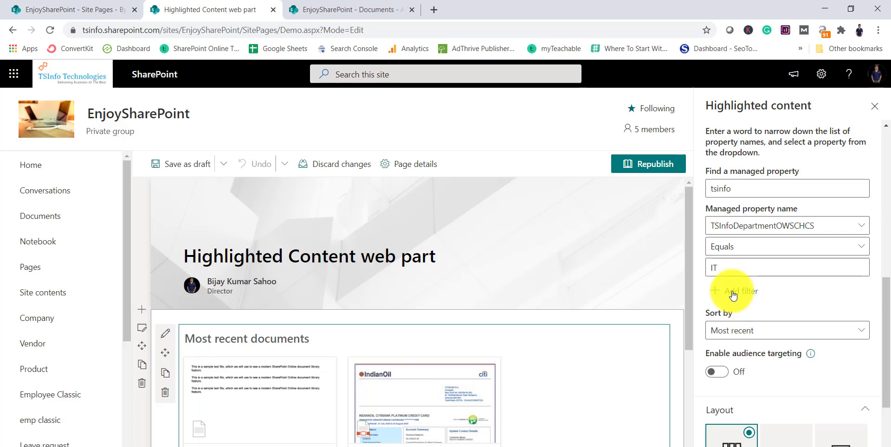
{"action": "left_click", "coordinate": [741, 291]}
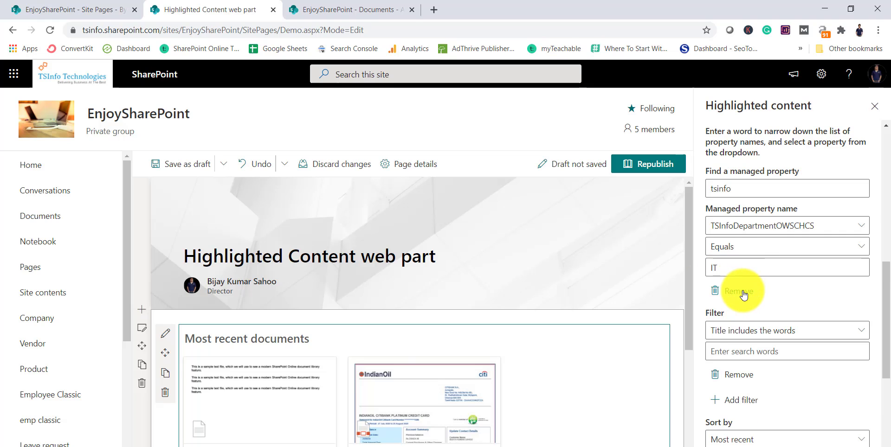
{"action": "left_click", "coordinate": [737, 331]}
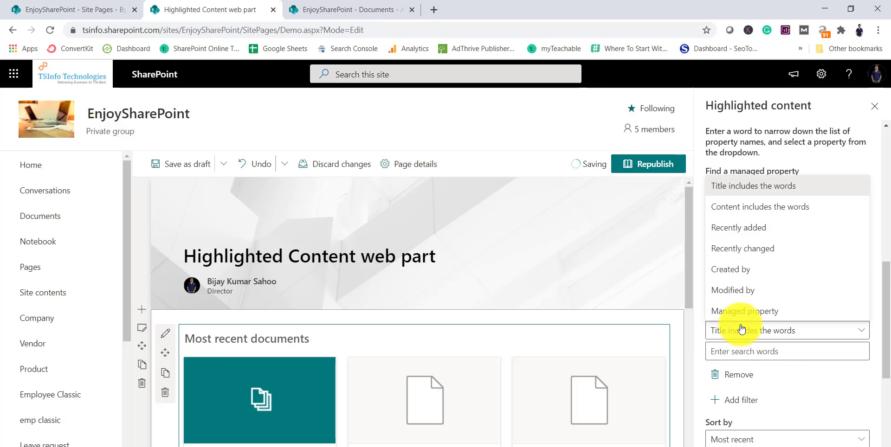
{"action": "left_click", "coordinate": [748, 310]}
Step: Find managed properties matching "tsin" and select TSInfoDepartmentOWSCHCS for the second filter
{"action": "scroll", "coordinate": [830, 374], "scroll_direction": "down", "scroll_amount": 4}
{"action": "left_click", "coordinate": [750, 233]}
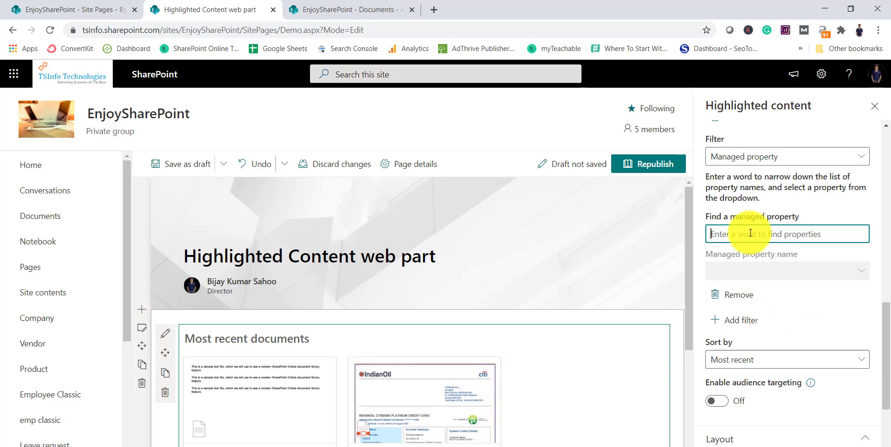
{"action": "type", "text": "tsin"}
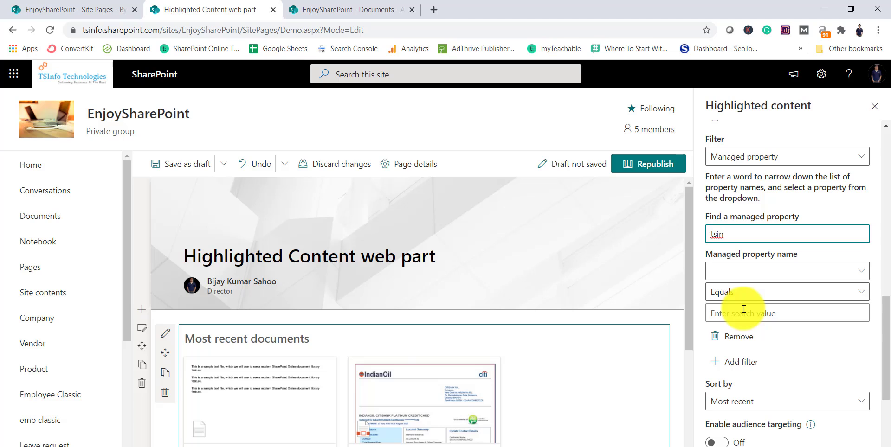
{"action": "left_click", "coordinate": [740, 272]}
{"action": "left_click", "coordinate": [745, 330]}
Step: Set the second filter's value to Training and review the documents shown in the web part
{"action": "left_click", "coordinate": [737, 313]}
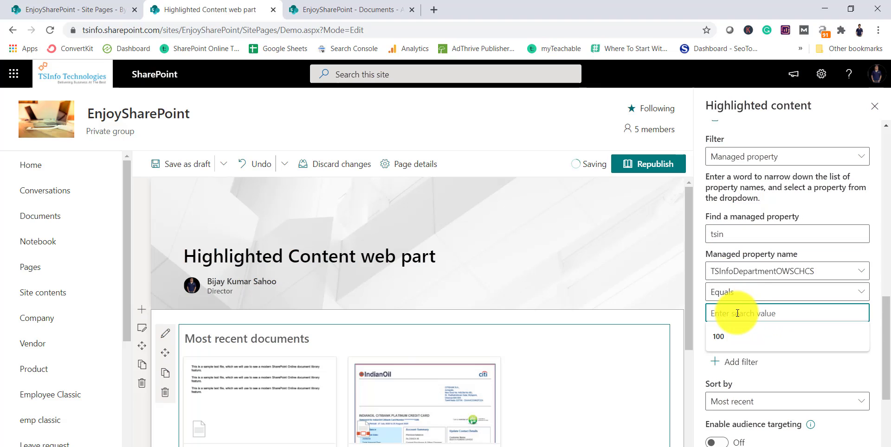
{"action": "type", "text": "Tr"}
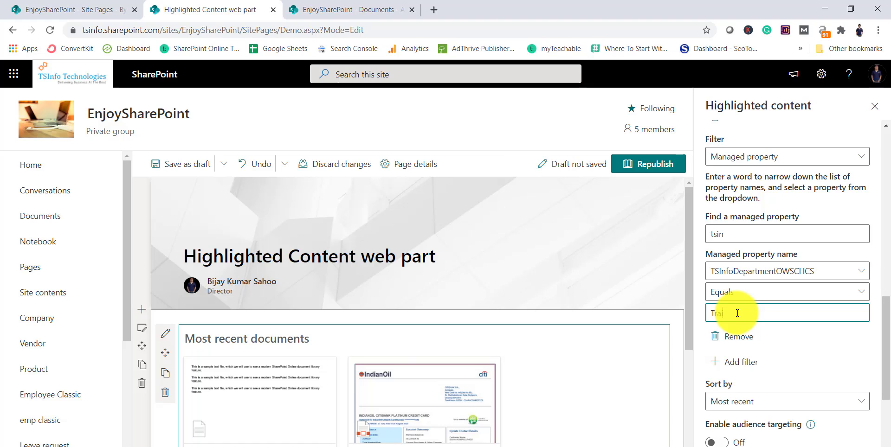
{"action": "type", "text": "aining"}
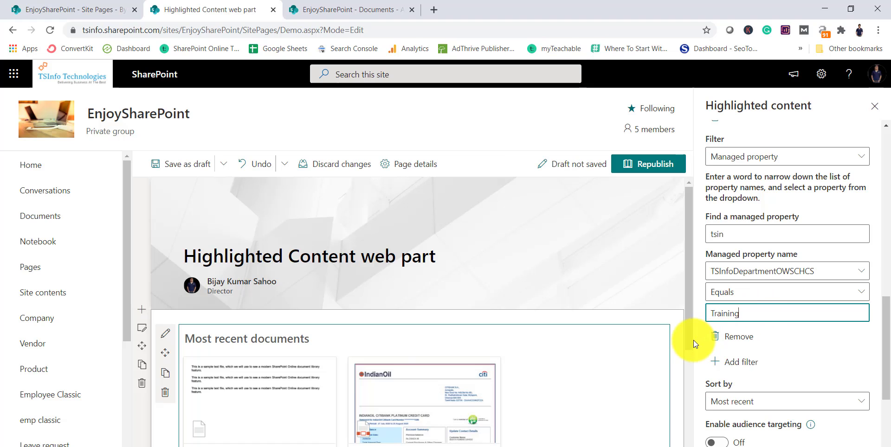
{"action": "scroll", "coordinate": [386, 341], "scroll_direction": "down", "scroll_amount": 3}
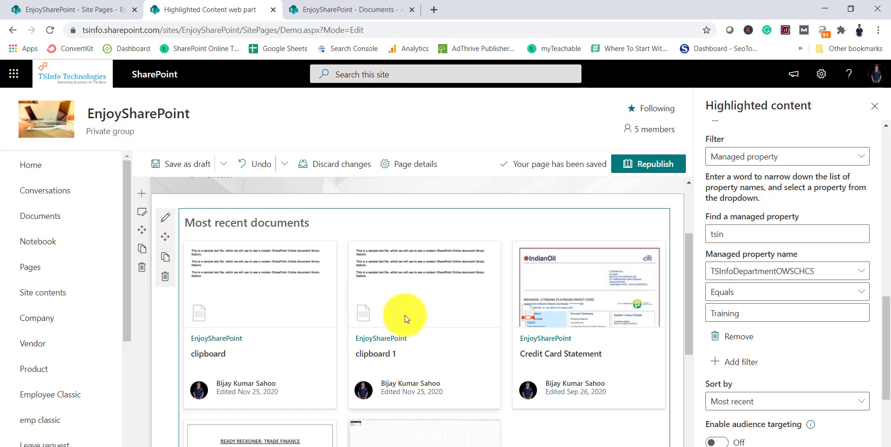
{"action": "scroll", "coordinate": [358, 317], "scroll_direction": "down", "scroll_amount": 1}
{"action": "scroll", "coordinate": [438, 331], "scroll_direction": "up", "scroll_amount": 3}
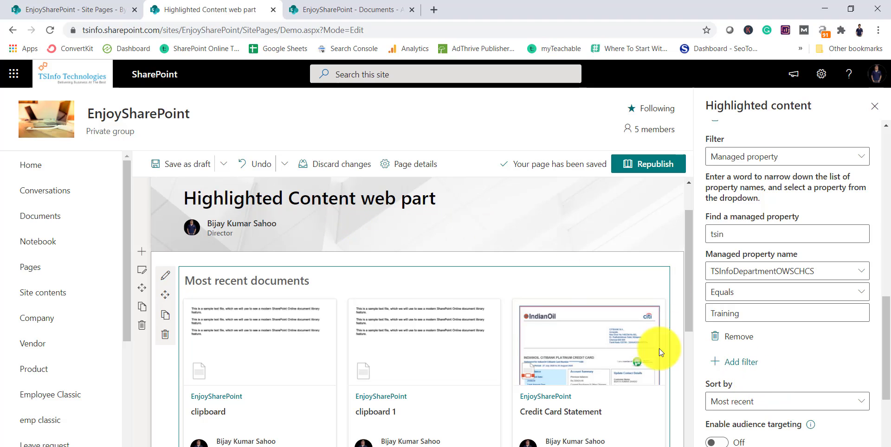
{"action": "scroll", "coordinate": [418, 281], "scroll_direction": "up", "scroll_amount": 1}
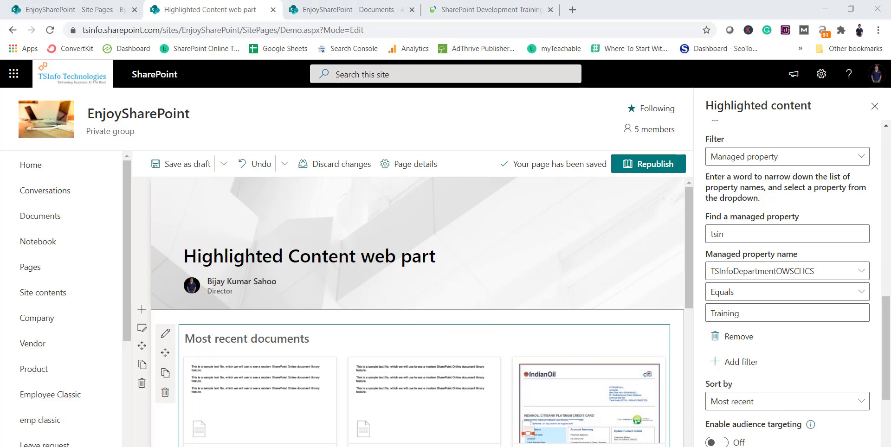
Step: Switch to the SharePoint Development Training page and look through its instructor section, testimonials and course modules
{"action": "left_click", "coordinate": [470, 13]}
{"action": "scroll", "coordinate": [327, 315], "scroll_direction": "down", "scroll_amount": 2}
{"action": "scroll", "coordinate": [327, 315], "scroll_direction": "down", "scroll_amount": 19}
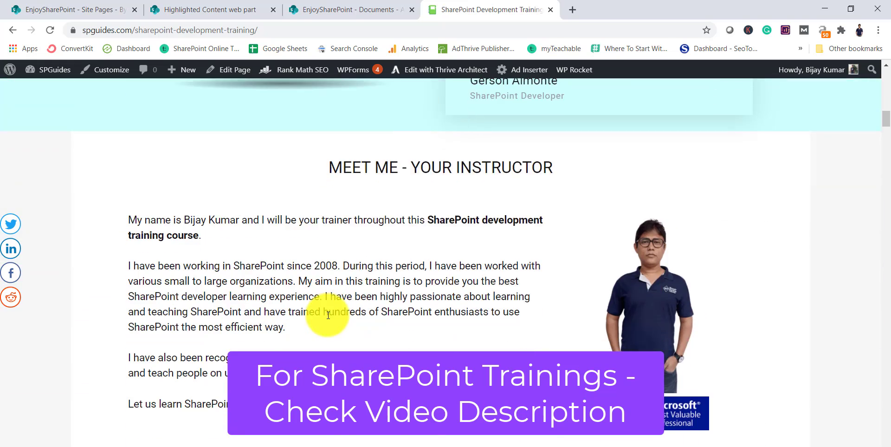
{"action": "scroll", "coordinate": [328, 316], "scroll_direction": "down", "scroll_amount": 5}
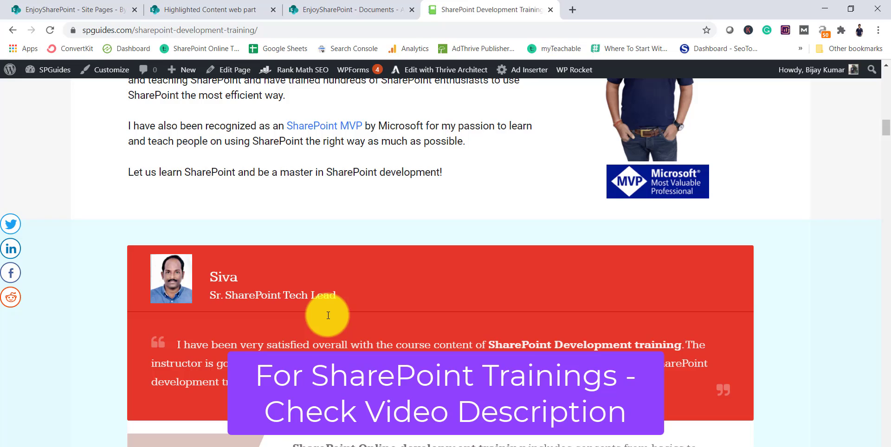
{"action": "scroll", "coordinate": [329, 316], "scroll_direction": "down", "scroll_amount": 20}
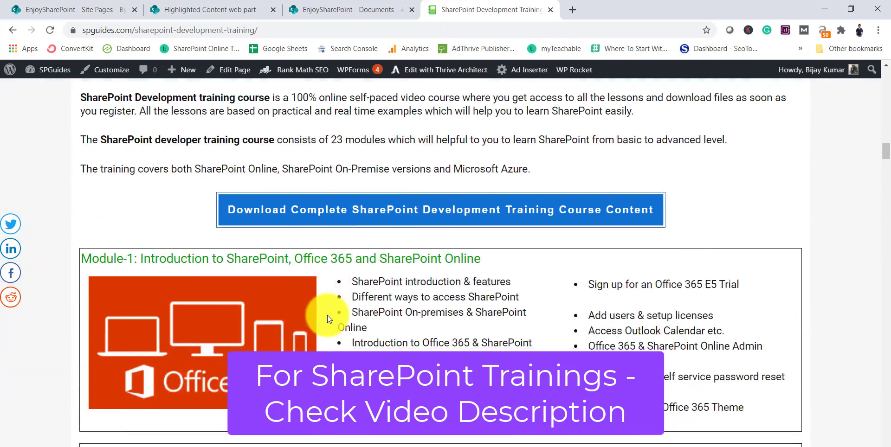
{"action": "scroll", "coordinate": [327, 315], "scroll_direction": "down", "scroll_amount": 10}
{"action": "scroll", "coordinate": [289, 285], "scroll_direction": "up", "scroll_amount": 7}
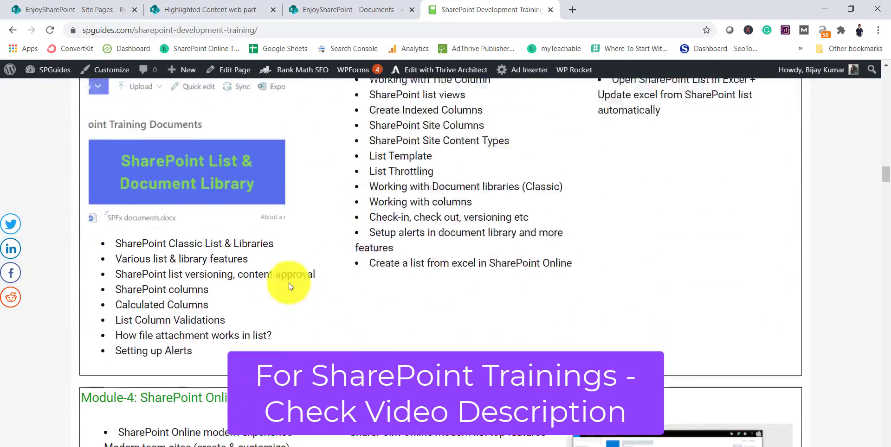
{"action": "scroll", "coordinate": [467, 268], "scroll_direction": "up", "scroll_amount": 5}
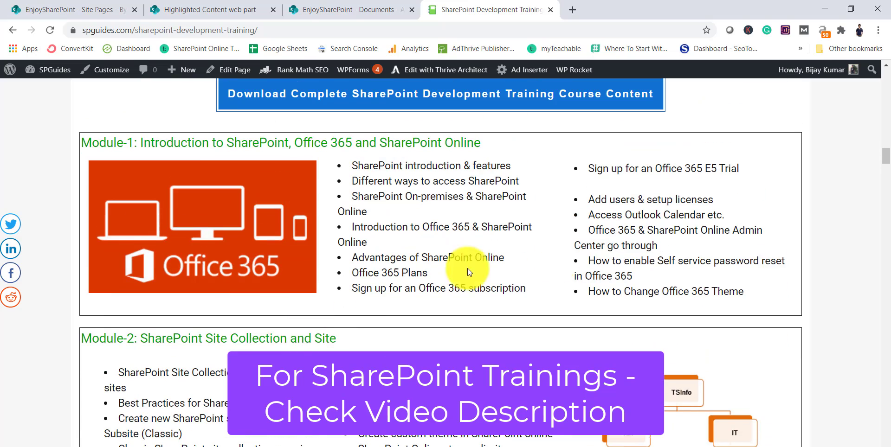
{"action": "left_click_drag", "start_coordinate": [880, 144], "coordinate": [880, 67]}
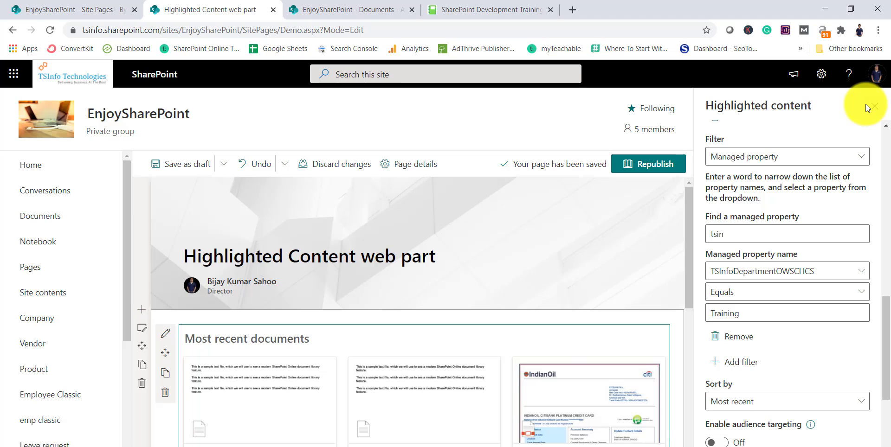
Step: Back on the Highlighted Content web part page, switch the web part to Custom query with This site as the source
{"action": "scroll", "coordinate": [773, 288], "scroll_direction": "up", "scroll_amount": 5}
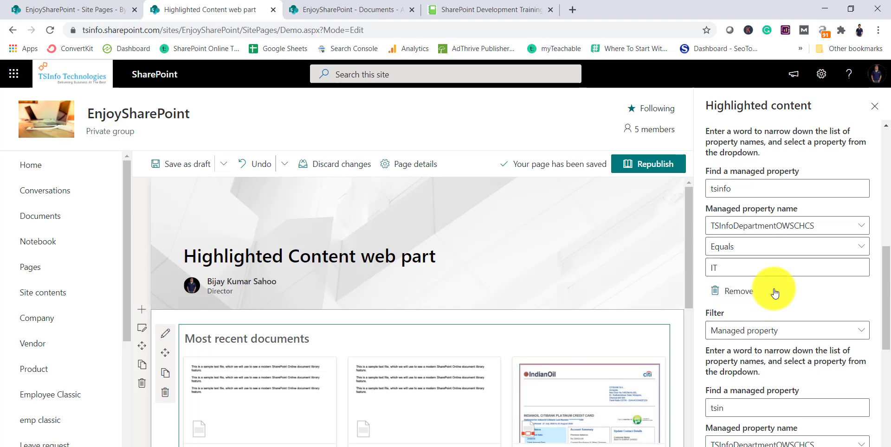
{"action": "scroll", "coordinate": [772, 292], "scroll_direction": "up", "scroll_amount": 5}
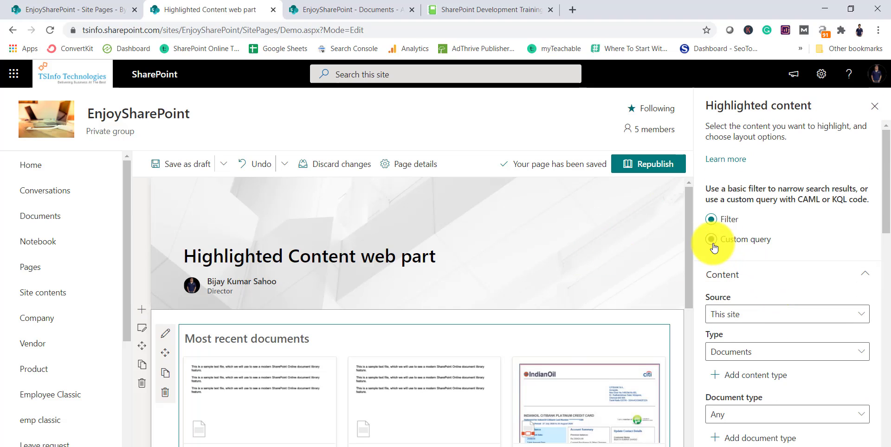
{"action": "left_click", "coordinate": [711, 240]}
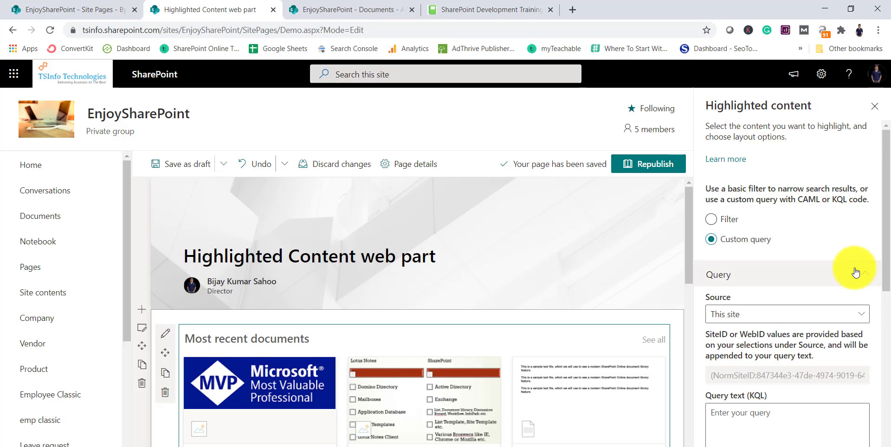
{"action": "scroll", "coordinate": [851, 269], "scroll_direction": "down", "scroll_amount": 3}
{"action": "left_click", "coordinate": [758, 201]}
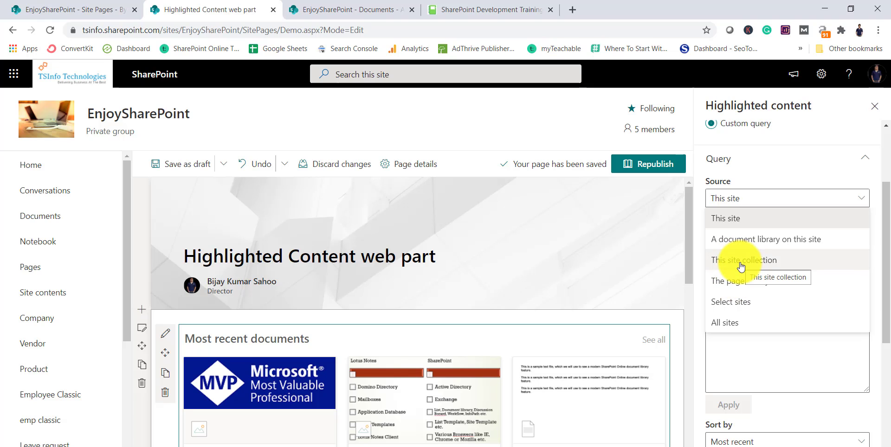
{"action": "left_click", "coordinate": [733, 218]}
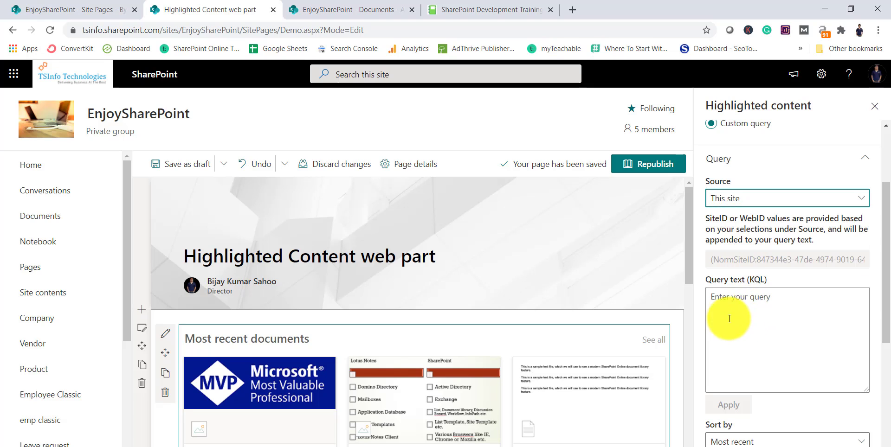
{"action": "left_click", "coordinate": [765, 280]}
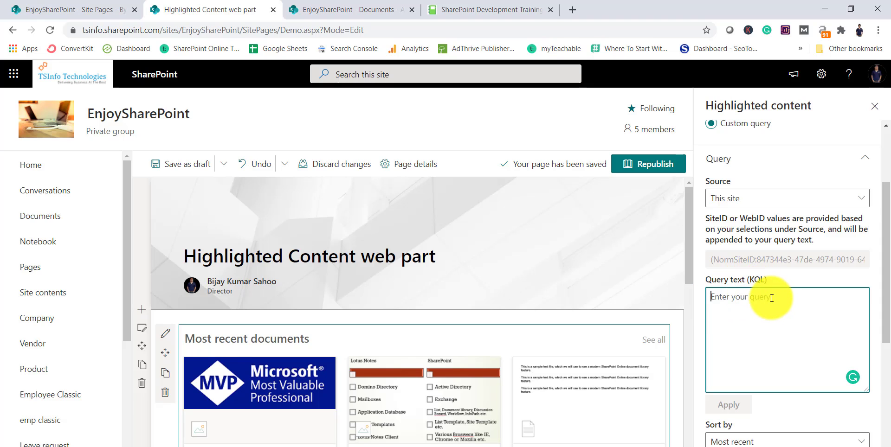
Step: Try A document library on this site as the query source to check its query language, and return the source to This site
{"action": "left_click", "coordinate": [737, 199]}
{"action": "left_click", "coordinate": [741, 242]}
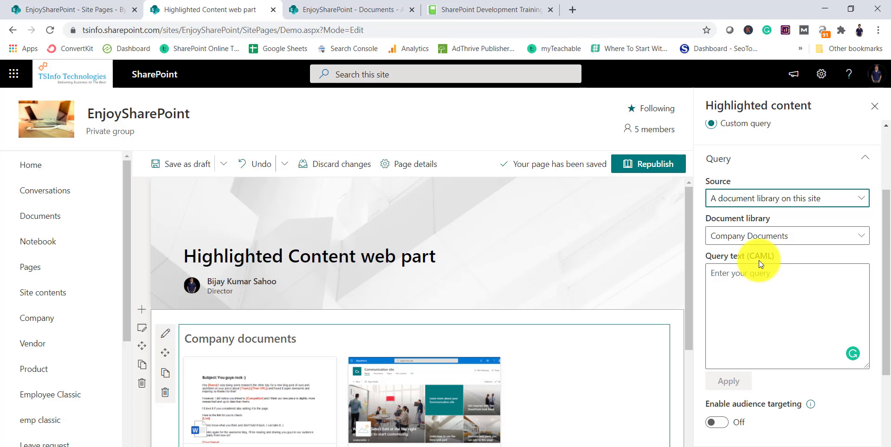
{"action": "left_click", "coordinate": [742, 198]}
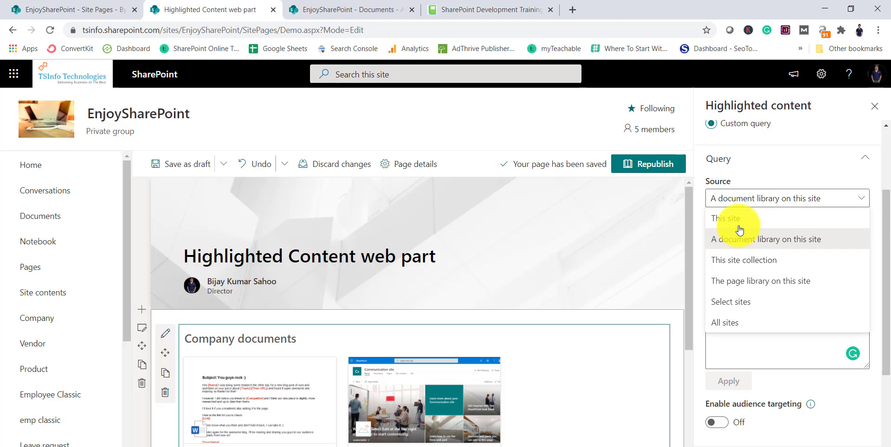
{"action": "left_click", "coordinate": [736, 225]}
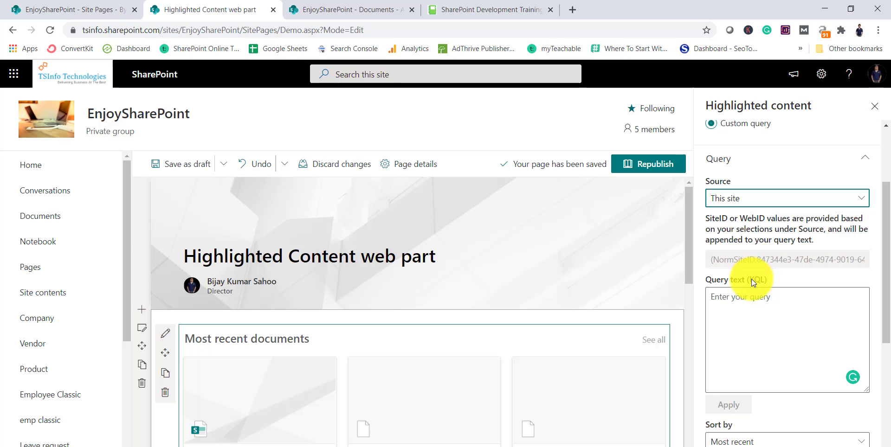
Step: Enter a KQL query that matches the author's first name in the title property, and apply it
{"action": "left_click", "coordinate": [738, 306]}
{"action": "scroll", "coordinate": [495, 314], "scroll_direction": "down", "scroll_amount": 3}
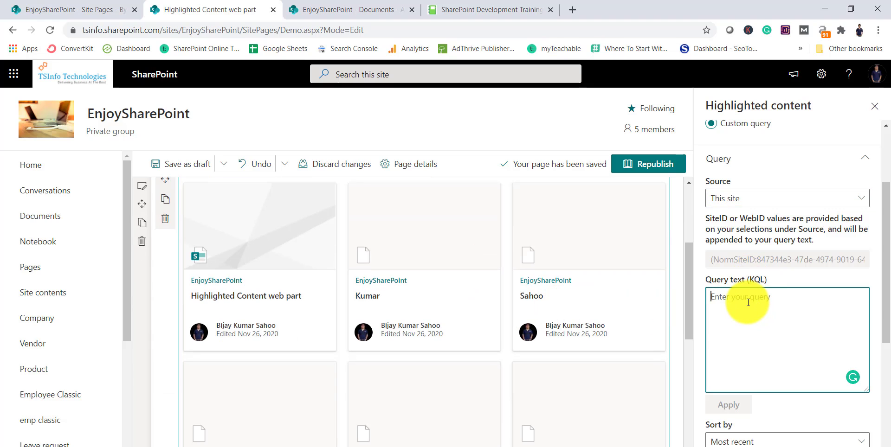
{"action": "type", "text": "title:\"Bijay"}
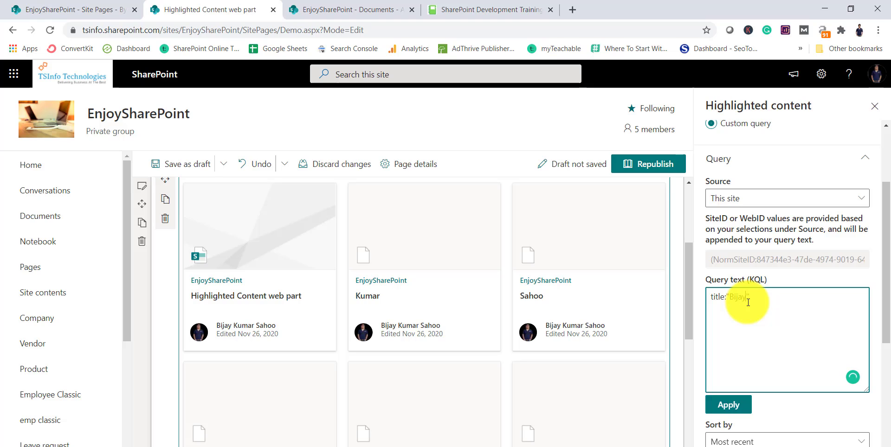
{"action": "left_click", "coordinate": [728, 405]}
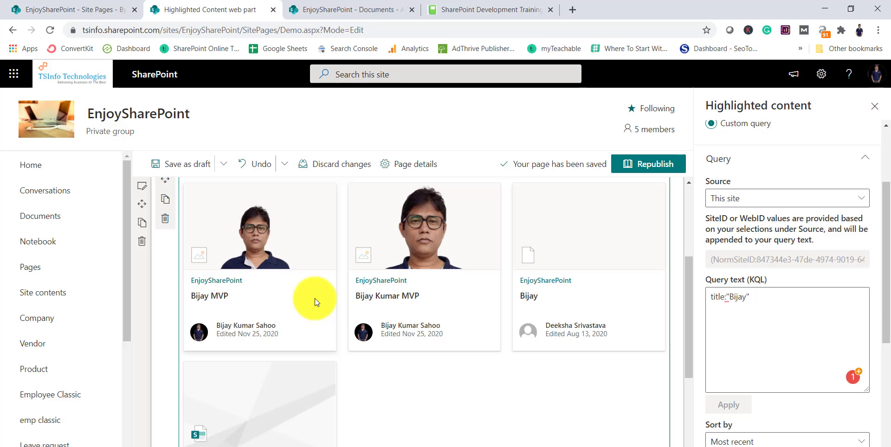
Step: Review the query results in the web part, close its settings and republish the page
{"action": "scroll", "coordinate": [206, 302], "scroll_direction": "down", "scroll_amount": 3}
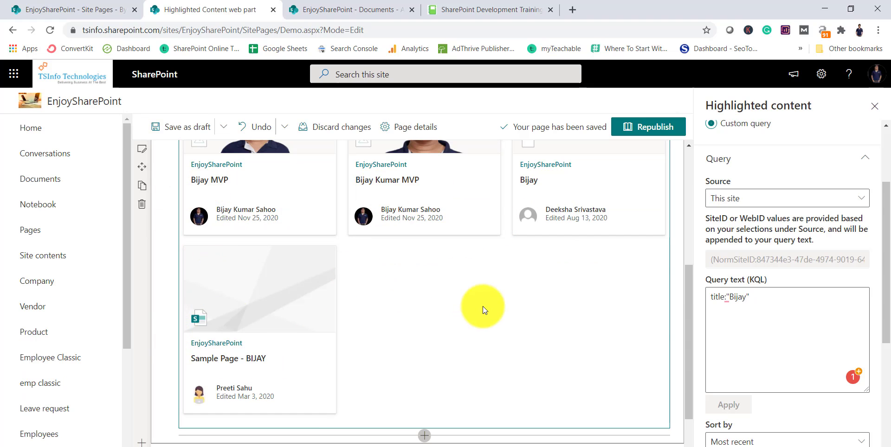
{"action": "scroll", "coordinate": [482, 306], "scroll_direction": "up", "scroll_amount": 3}
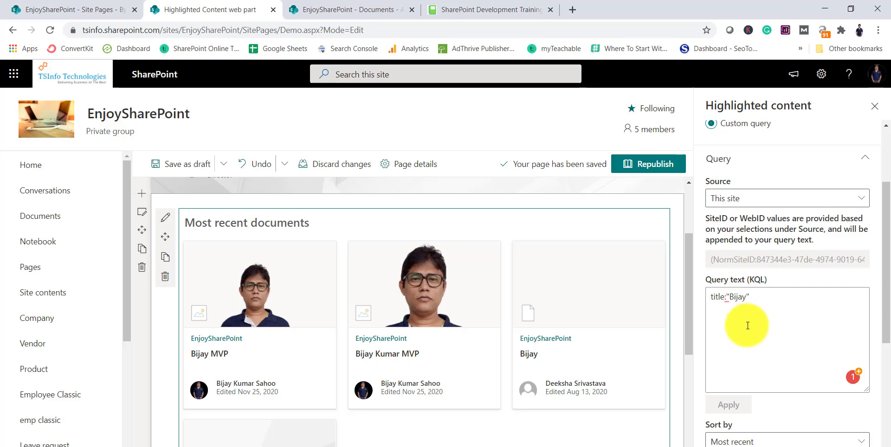
{"action": "left_click", "coordinate": [875, 105]}
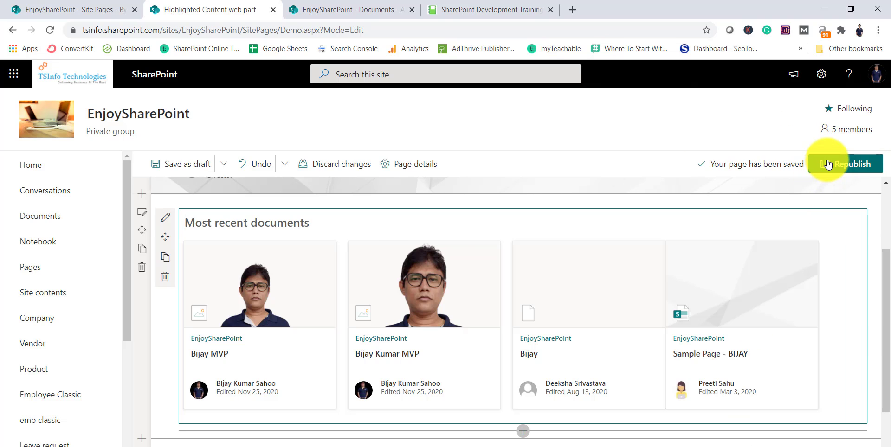
{"action": "left_click", "coordinate": [827, 164]}
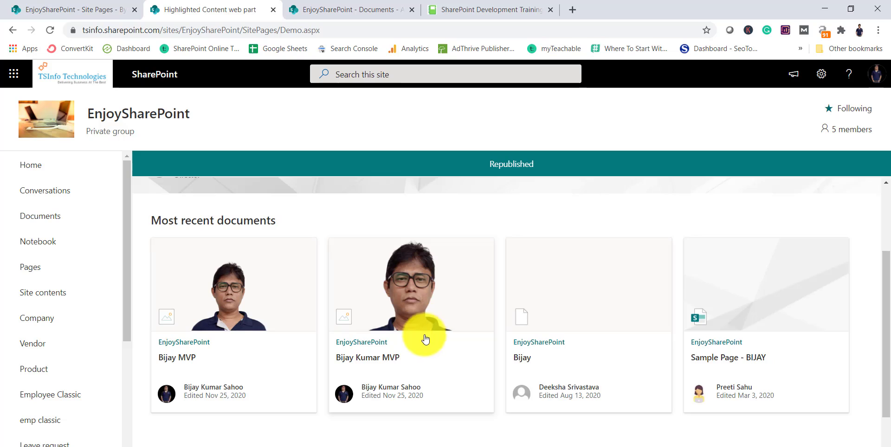
Step: Look over the republished document cards and put the page back into edit mode
{"action": "scroll", "coordinate": [409, 332], "scroll_direction": "down", "scroll_amount": 2}
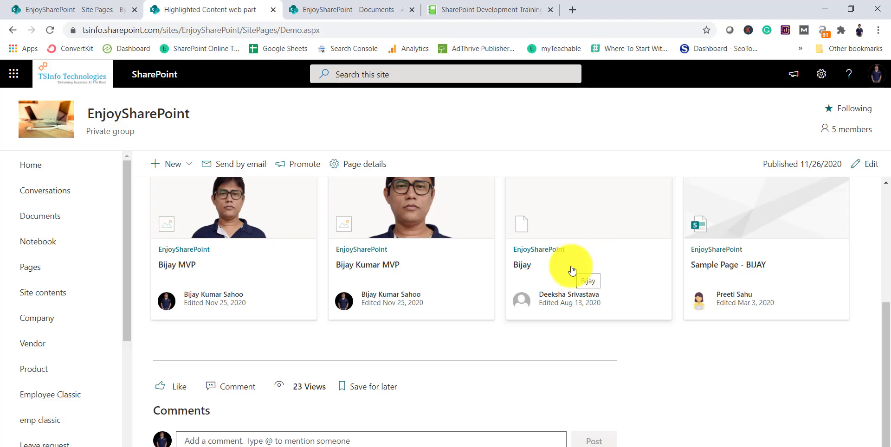
{"action": "left_click", "coordinate": [865, 165]}
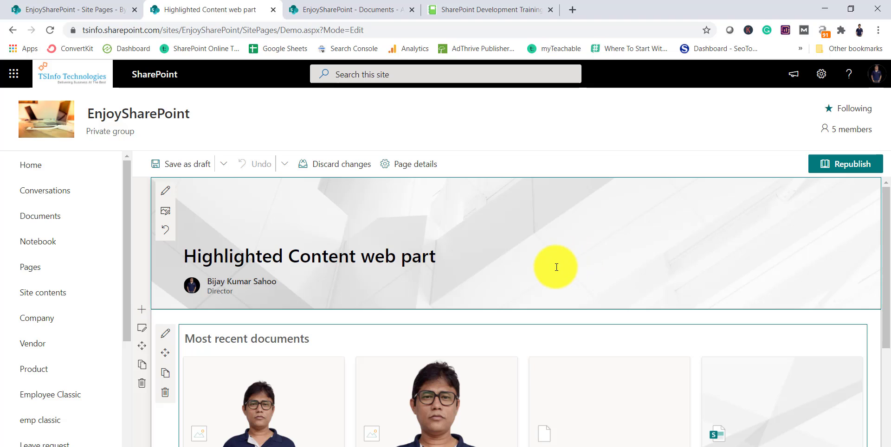
Step: Switch to U2U CAML Query Builder, copy the query where TSInfo Department equals IT, and return to the SharePoint page in the browser
{"action": "key", "text": "alt+Tab"}
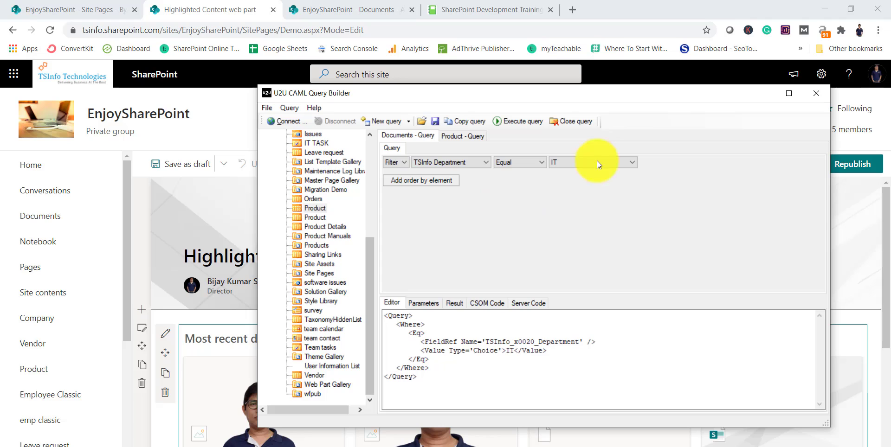
{"action": "left_click", "coordinate": [786, 97]}
{"action": "left_click_drag", "start_coordinate": [119, 168], "coordinate": [174, 168]}
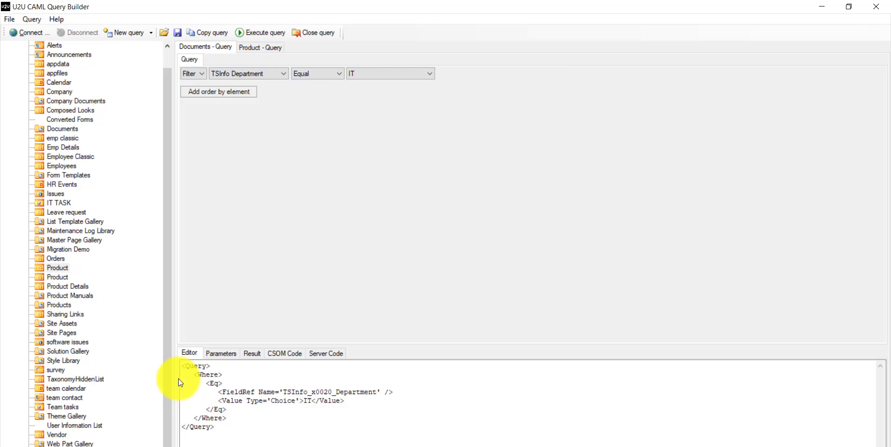
{"action": "left_click_drag", "start_coordinate": [182, 365], "coordinate": [235, 427]}
{"action": "key", "text": "ctrl+c"}
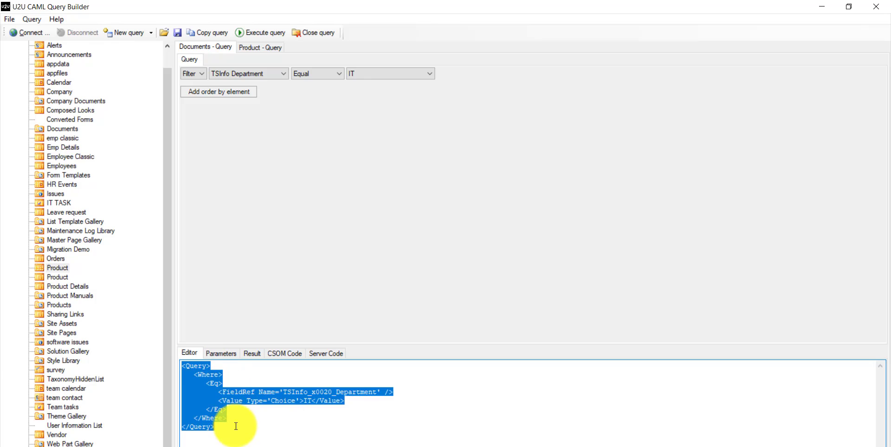
{"action": "right_click", "coordinate": [214, 397]}
{"action": "left_click", "coordinate": [251, 275]}
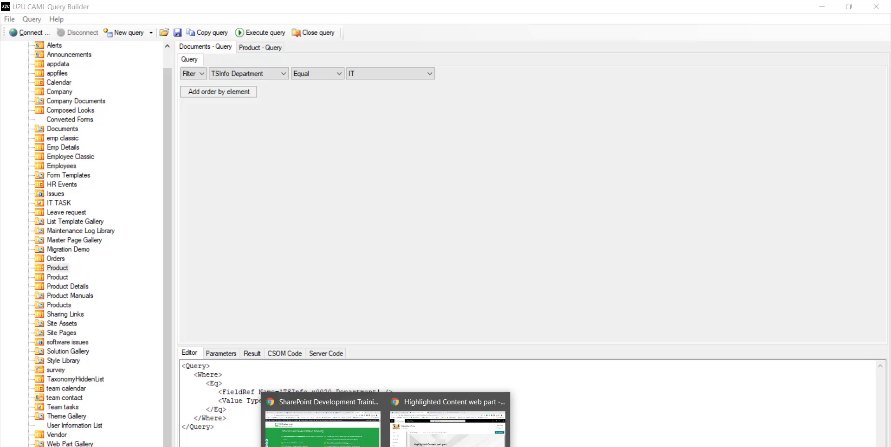
{"action": "left_click", "coordinate": [448, 426]}
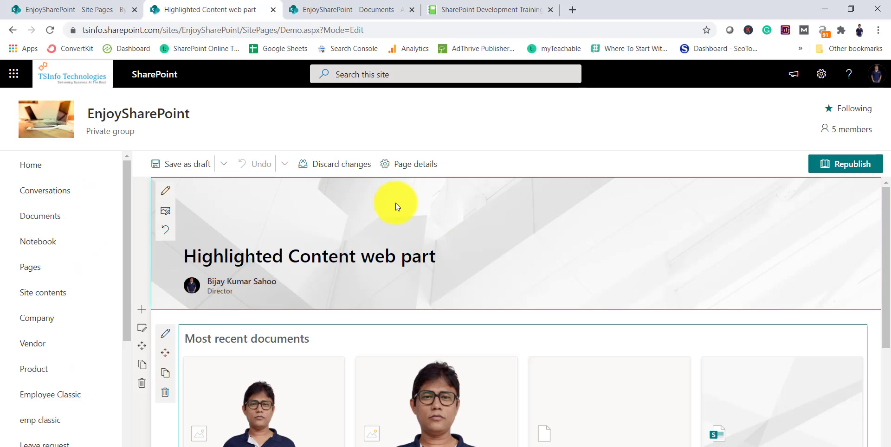
{"action": "left_click", "coordinate": [166, 191]}
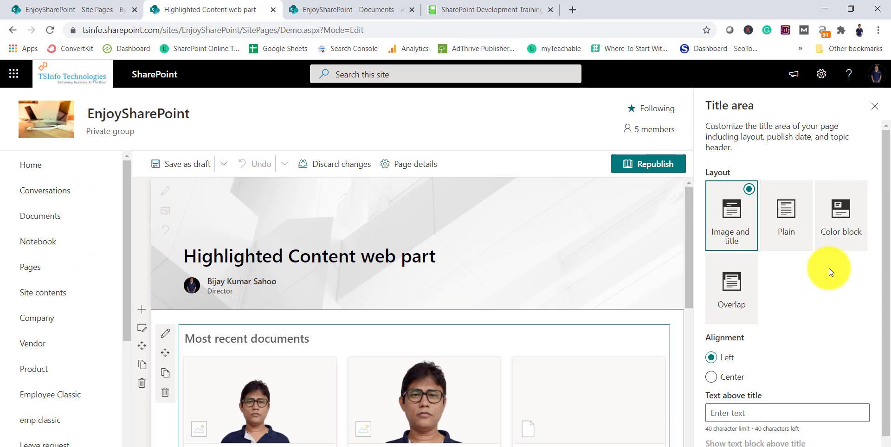
{"action": "scroll", "coordinate": [823, 257], "scroll_direction": "down", "scroll_amount": 1}
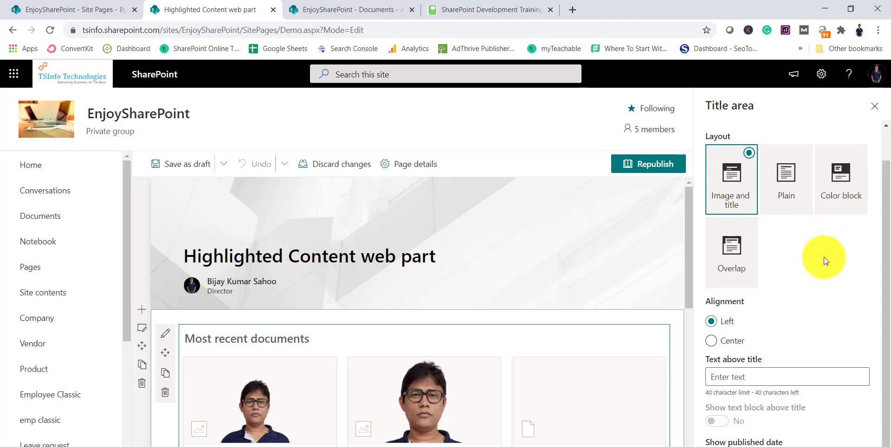
{"action": "scroll", "coordinate": [823, 258], "scroll_direction": "up", "scroll_amount": 1}
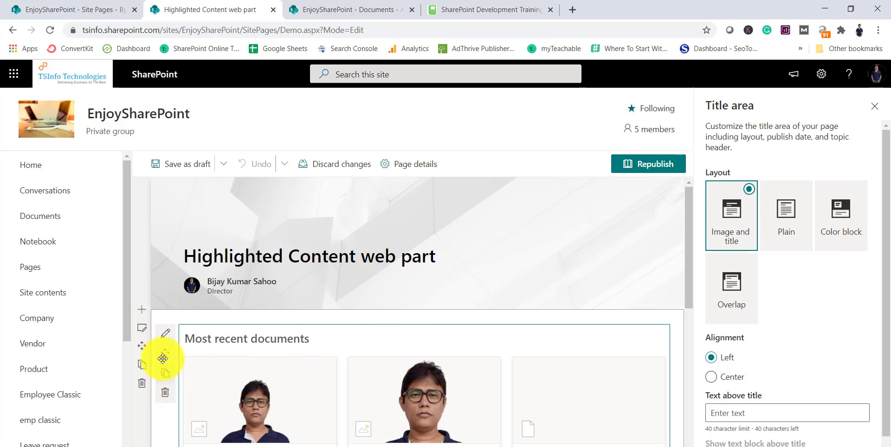
Step: In the Highlighted content web part's settings, set the query source to A document library on this site with the Documents library
{"action": "left_click", "coordinate": [166, 333]}
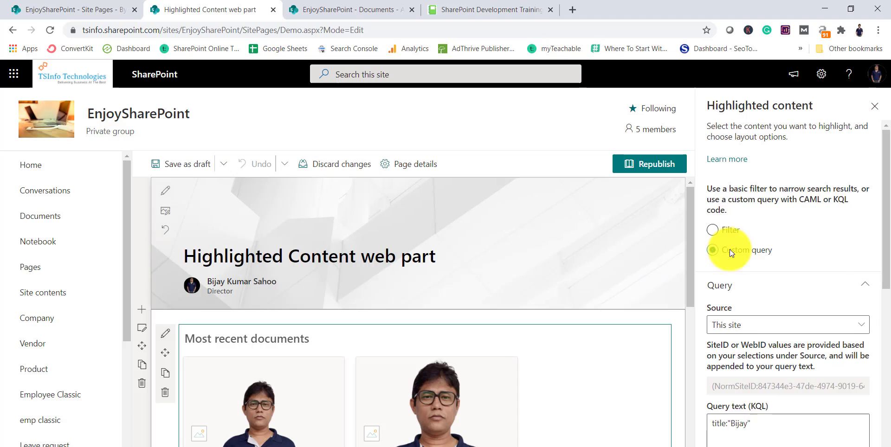
{"action": "scroll", "coordinate": [828, 289], "scroll_direction": "down", "scroll_amount": 3}
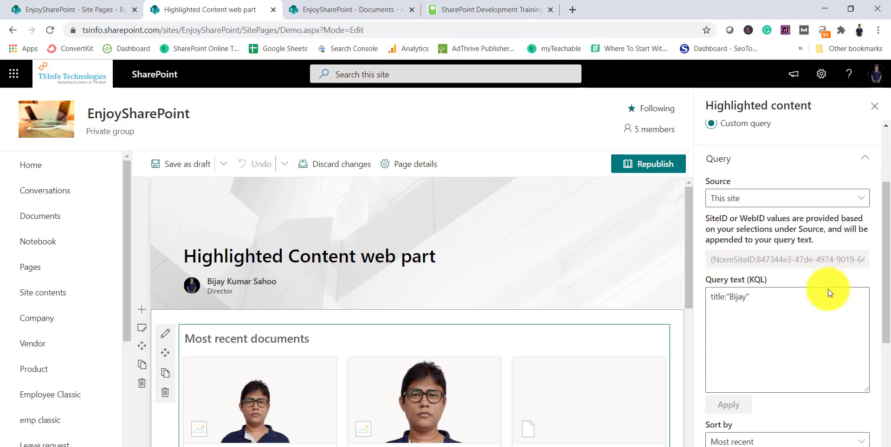
{"action": "left_click", "coordinate": [763, 200]}
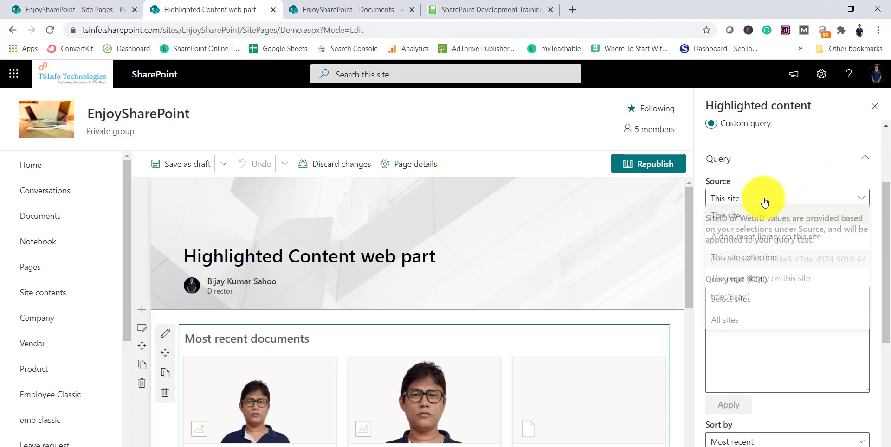
{"action": "left_click", "coordinate": [764, 240]}
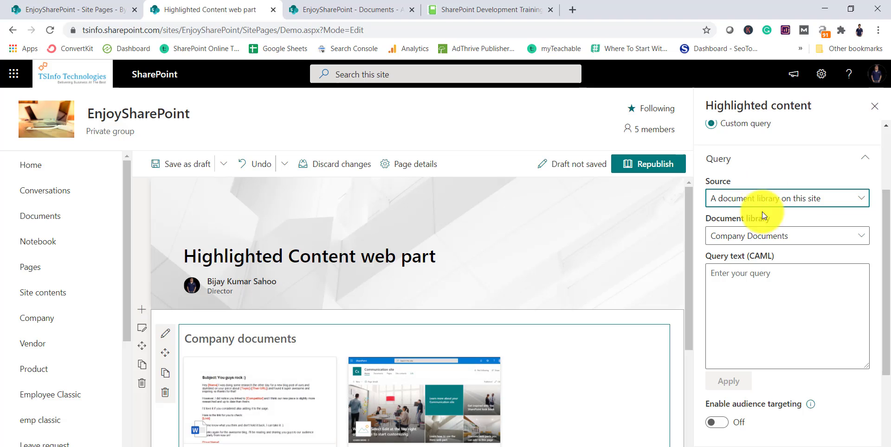
{"action": "left_click", "coordinate": [728, 236]}
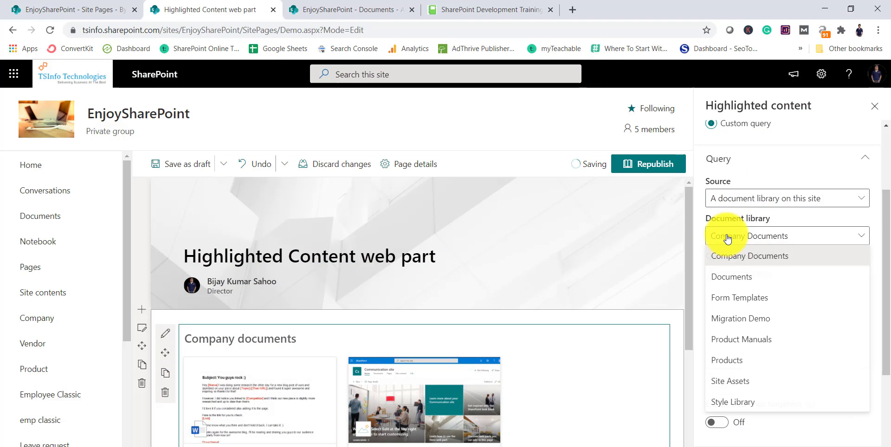
{"action": "left_click", "coordinate": [727, 278]}
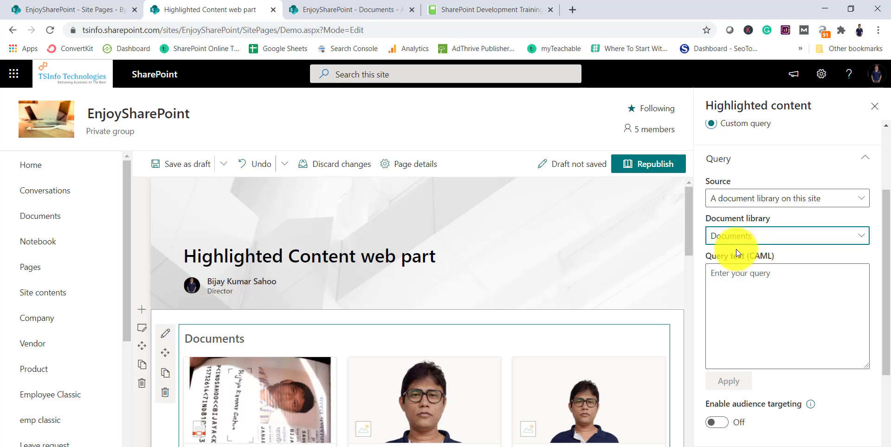
Step: Paste the copied CAML query for the IT department into the query text and apply it
{"action": "scroll", "coordinate": [742, 278], "scroll_direction": "down", "scroll_amount": 3}
{"action": "scroll", "coordinate": [396, 380], "scroll_direction": "down", "scroll_amount": 3}
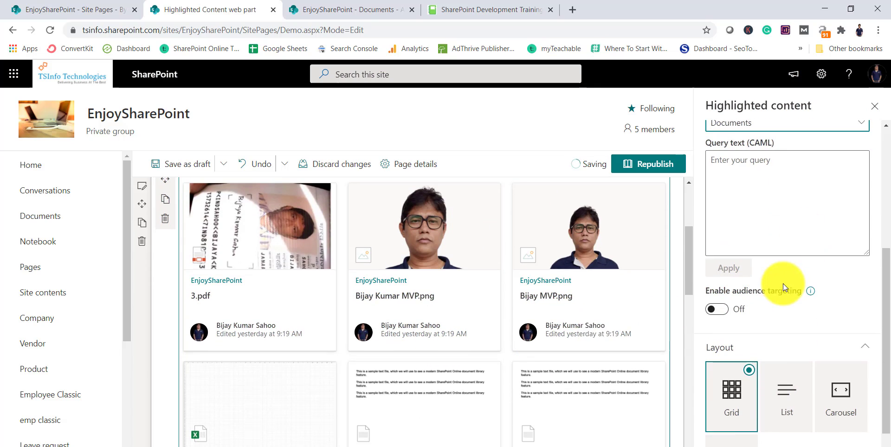
{"action": "left_click", "coordinate": [754, 288]}
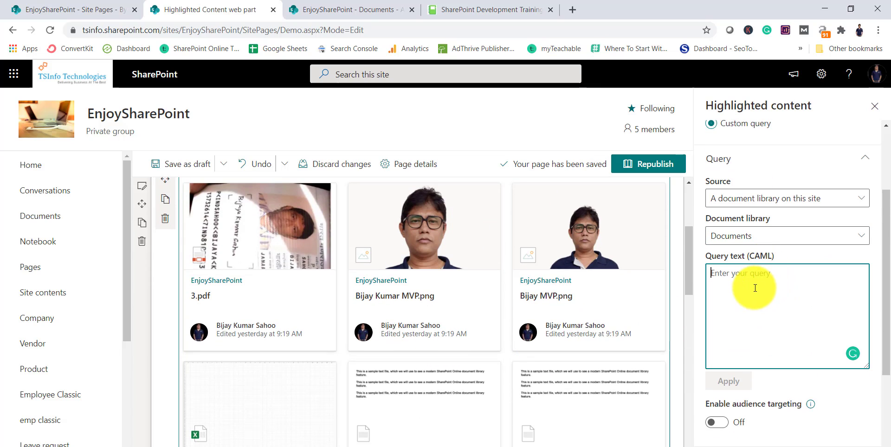
{"action": "key", "text": "ctrl+v"}
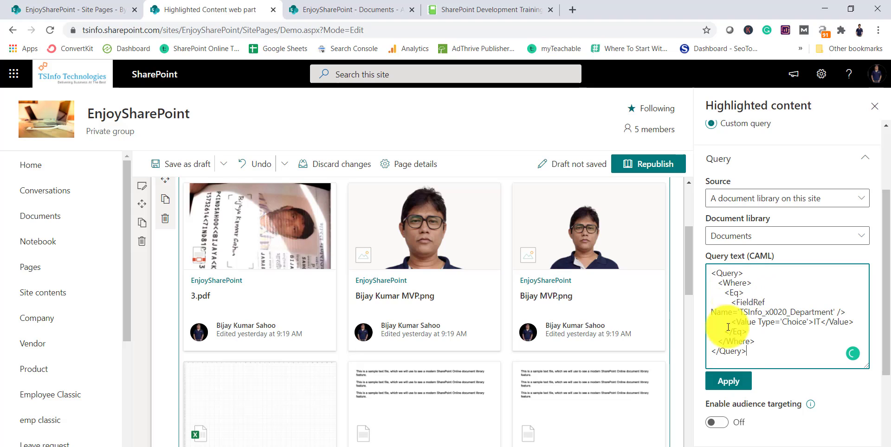
{"action": "left_click", "coordinate": [735, 379]}
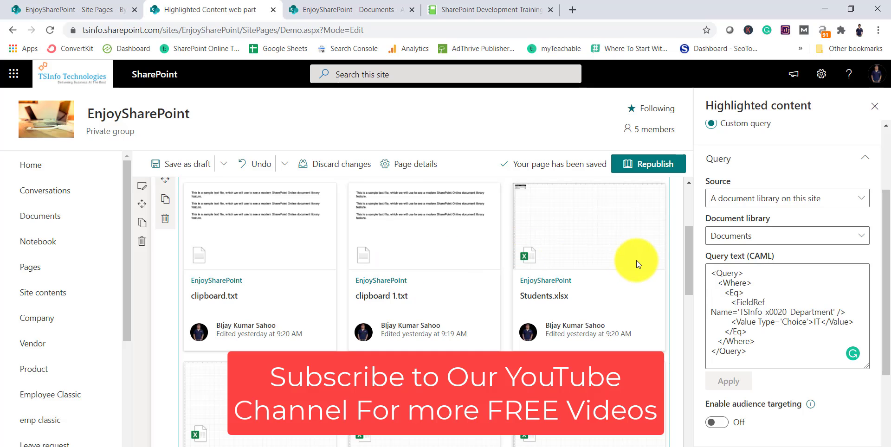
Step: Wrap the CAML query in opening <View> and closing </View> tags and apply it
{"action": "left_click", "coordinate": [713, 276]}
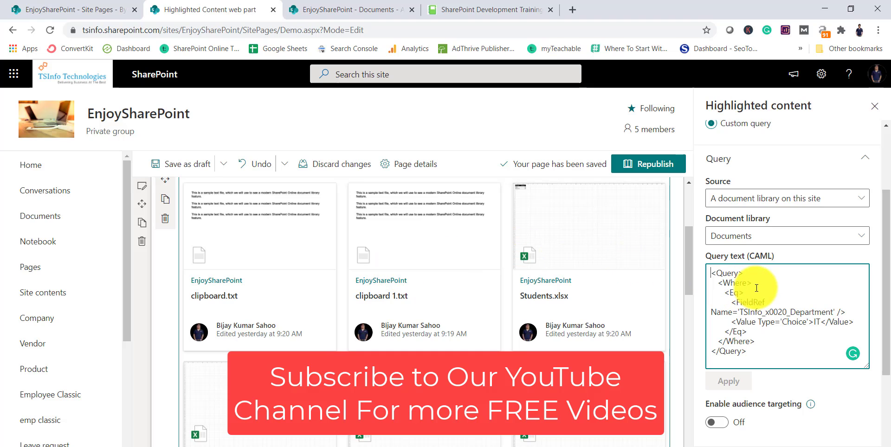
{"action": "type", "text": "<View"}
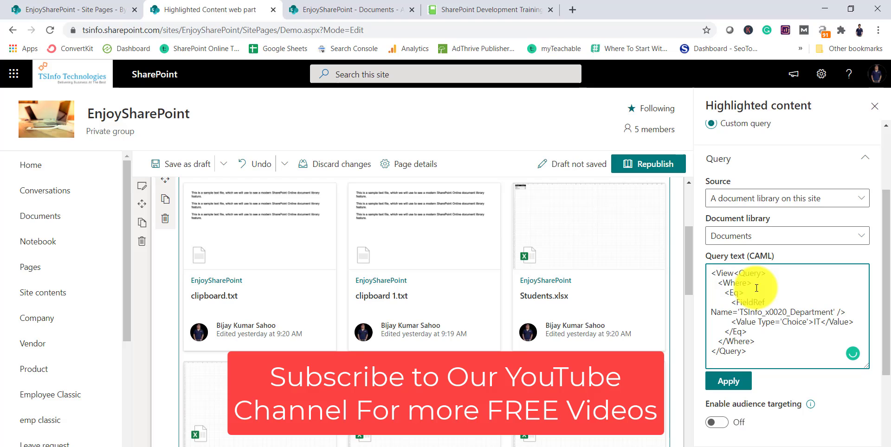
{"action": "type", "text": ">"}
{"action": "scroll", "coordinate": [754, 332], "scroll_direction": "down", "scroll_amount": 1}
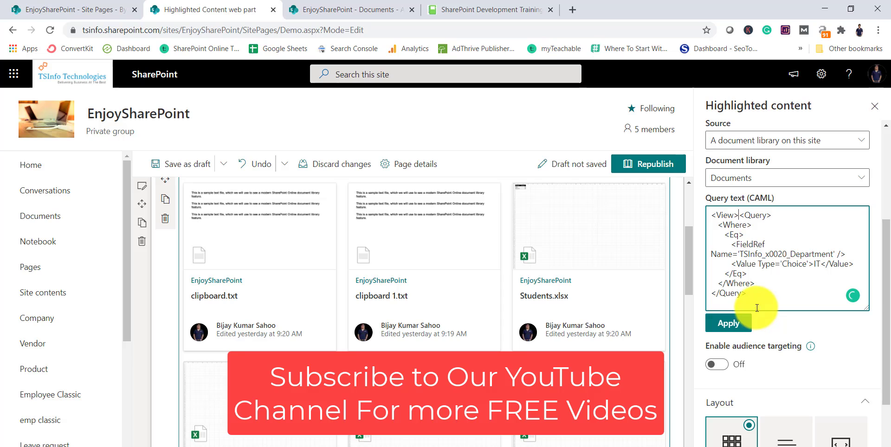
{"action": "left_click", "coordinate": [757, 295]}
{"action": "key", "text": "Return"}
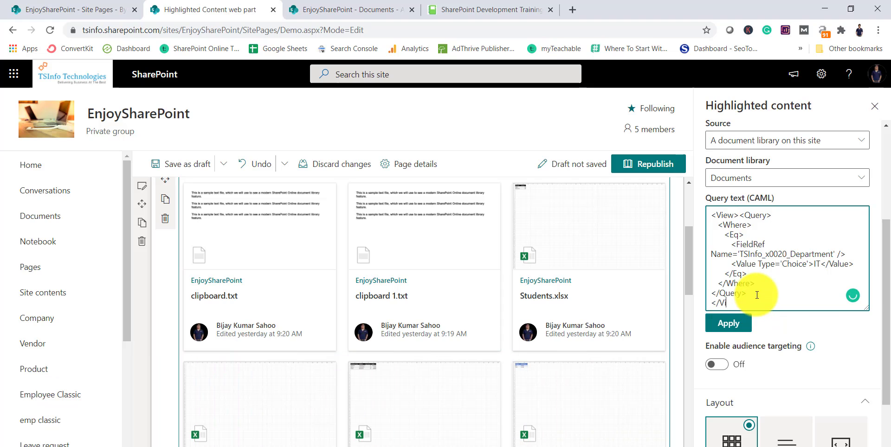
{"action": "type", "text": "</View>"}
{"action": "left_click", "coordinate": [727, 323]}
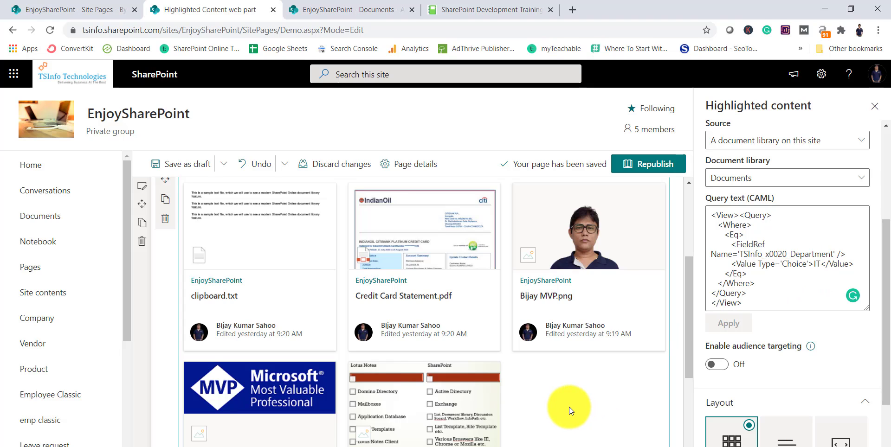
Step: Switch to U2U CAML Query Builder to review the generated query text, and minimize its window
{"action": "key", "text": "alt+Tab"}
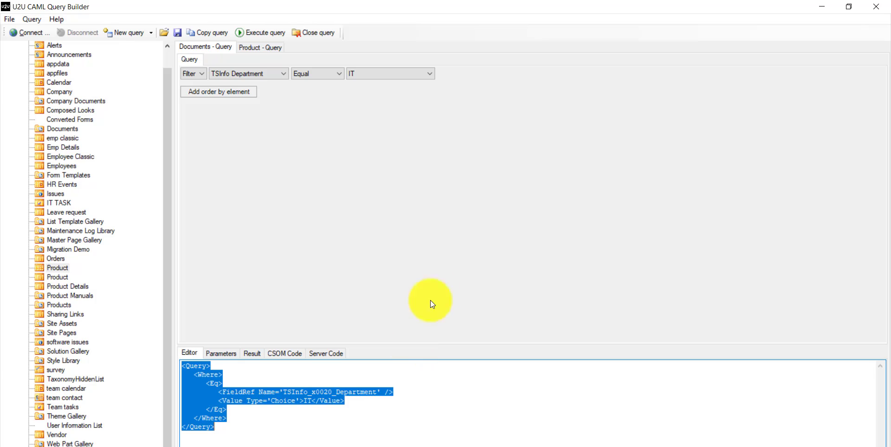
{"action": "left_click", "coordinate": [359, 362]}
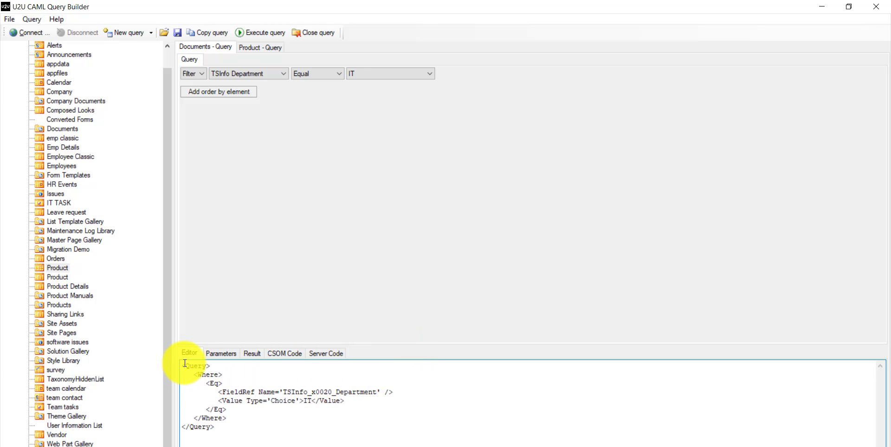
{"action": "left_click_drag", "start_coordinate": [186, 364], "coordinate": [227, 418]}
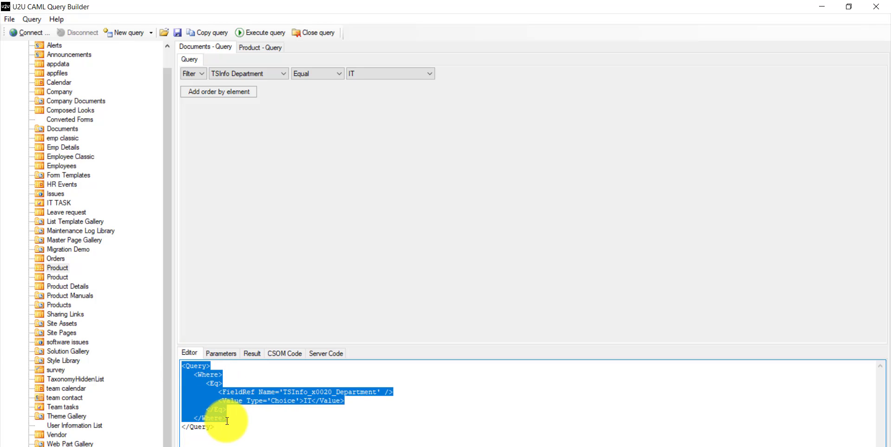
{"action": "left_click", "coordinate": [827, 7]}
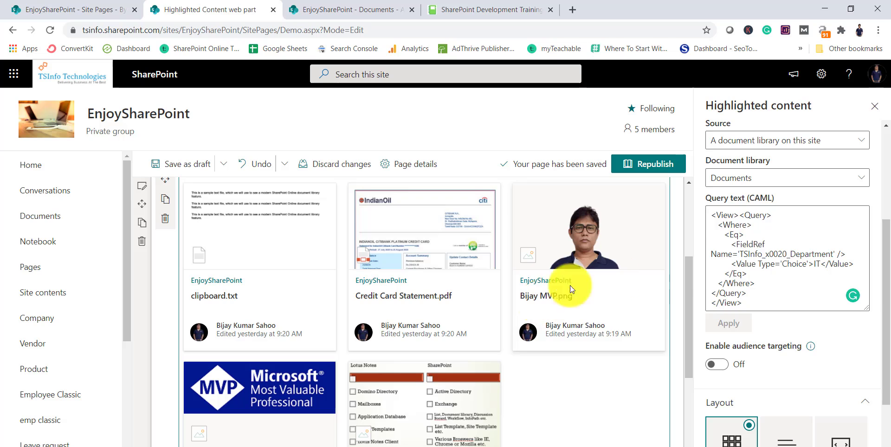
Step: Change the department value in the CAML query to Training and apply it
{"action": "left_click", "coordinate": [818, 265]}
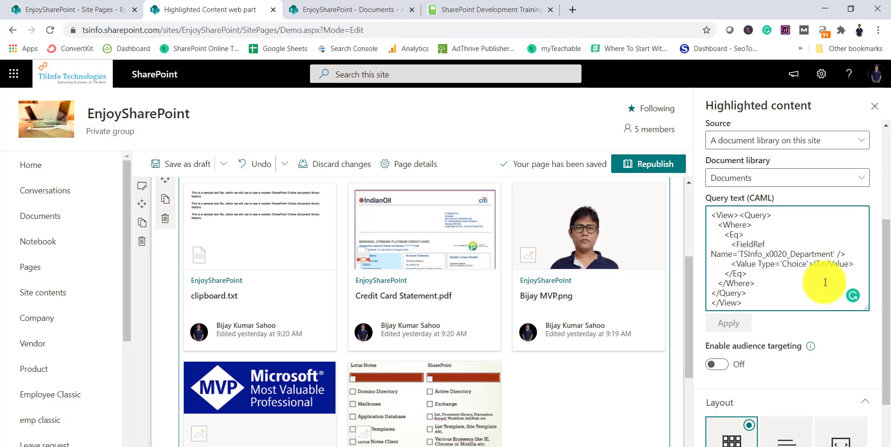
{"action": "key", "text": "BackSpace"}
{"action": "type", "text": "ra"}
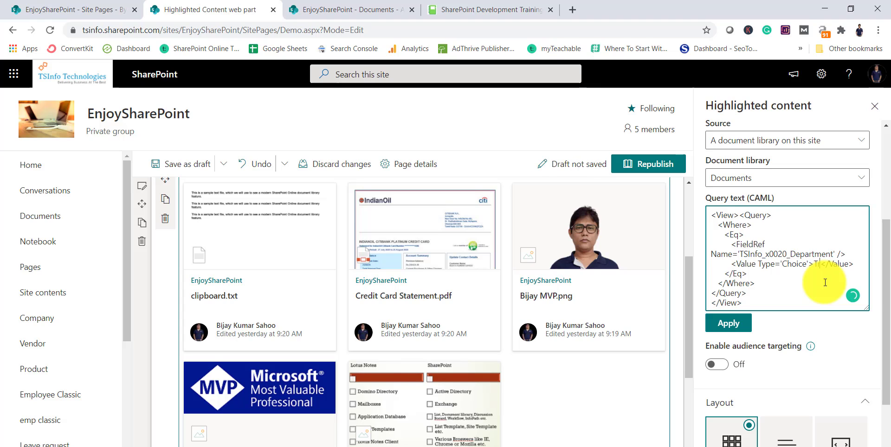
{"action": "type", "text": "ining"}
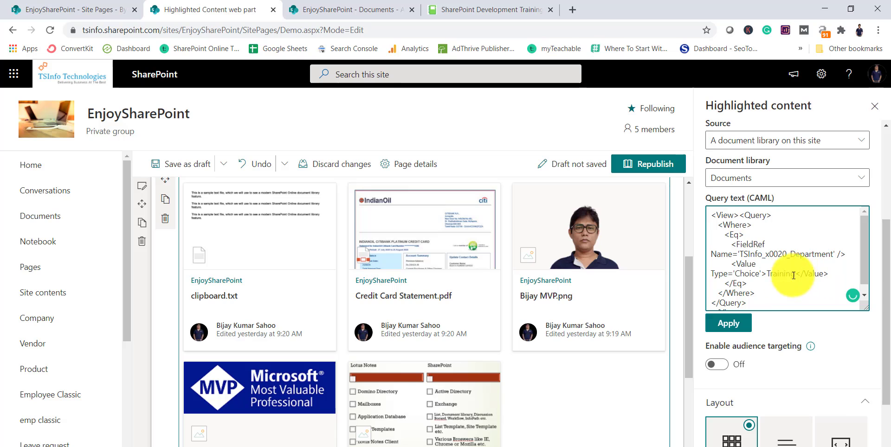
{"action": "left_click", "coordinate": [738, 327]}
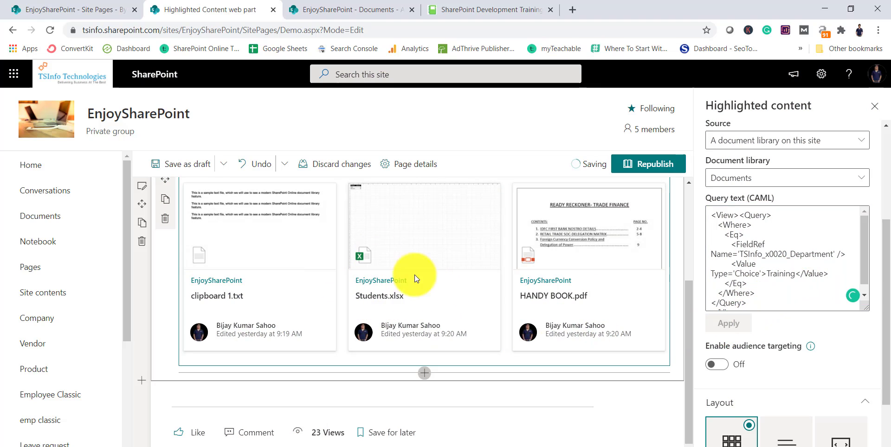